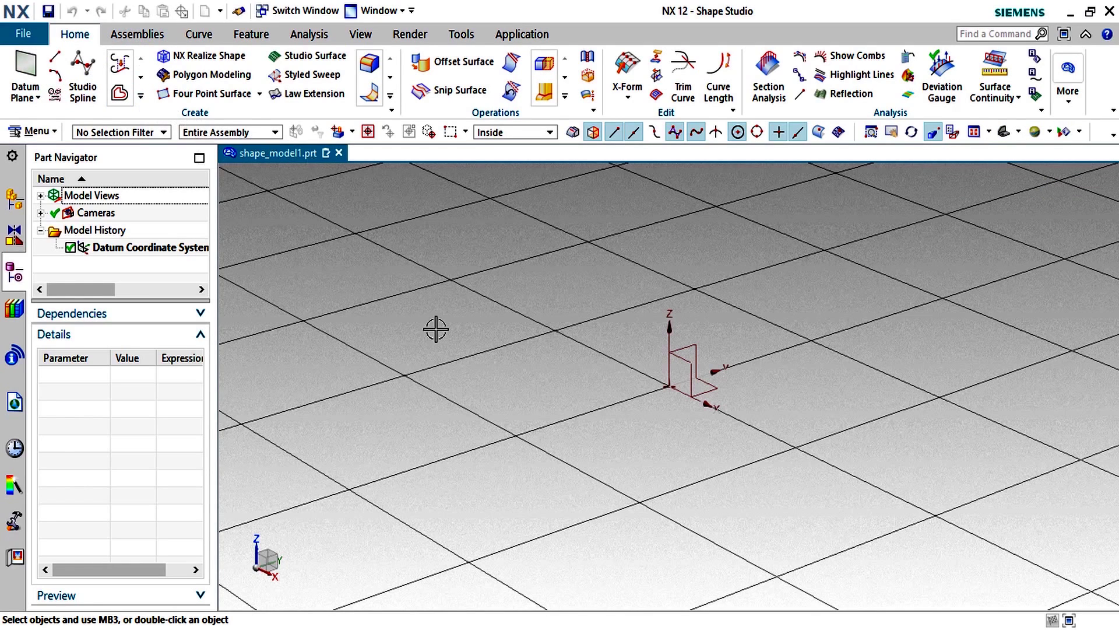
- Close the shape_model1 part and create a new millimetre part named model1.prt from the Model template
{"action": "left_click", "coordinate": [339, 154]}
{"action": "left_click", "coordinate": [528, 355]}
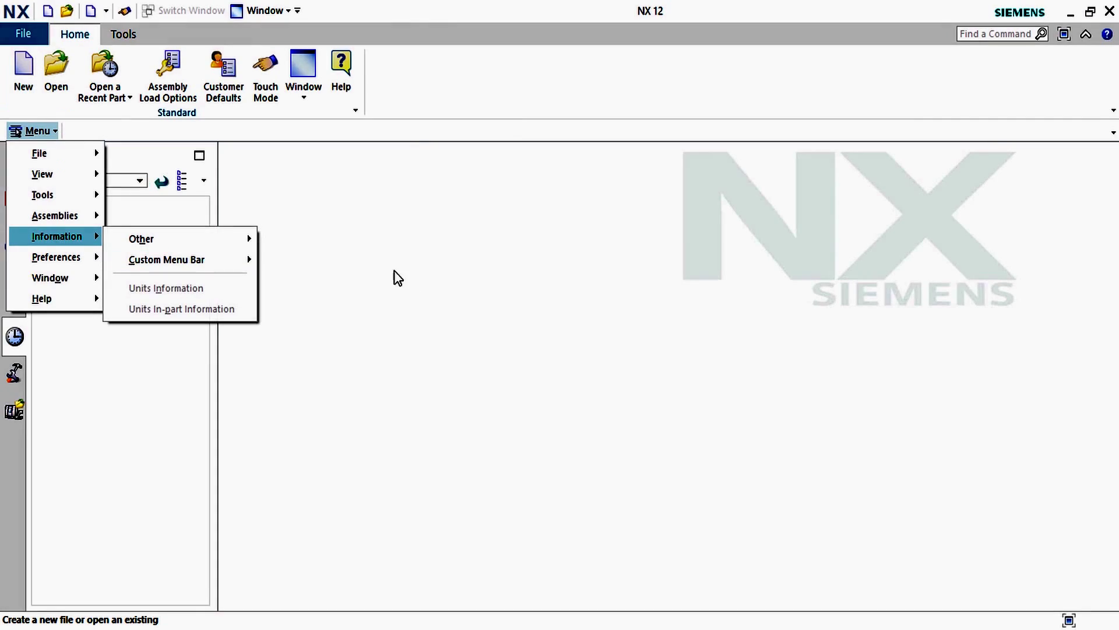
{"action": "left_click", "coordinate": [32, 84]}
{"action": "left_click", "coordinate": [24, 76]}
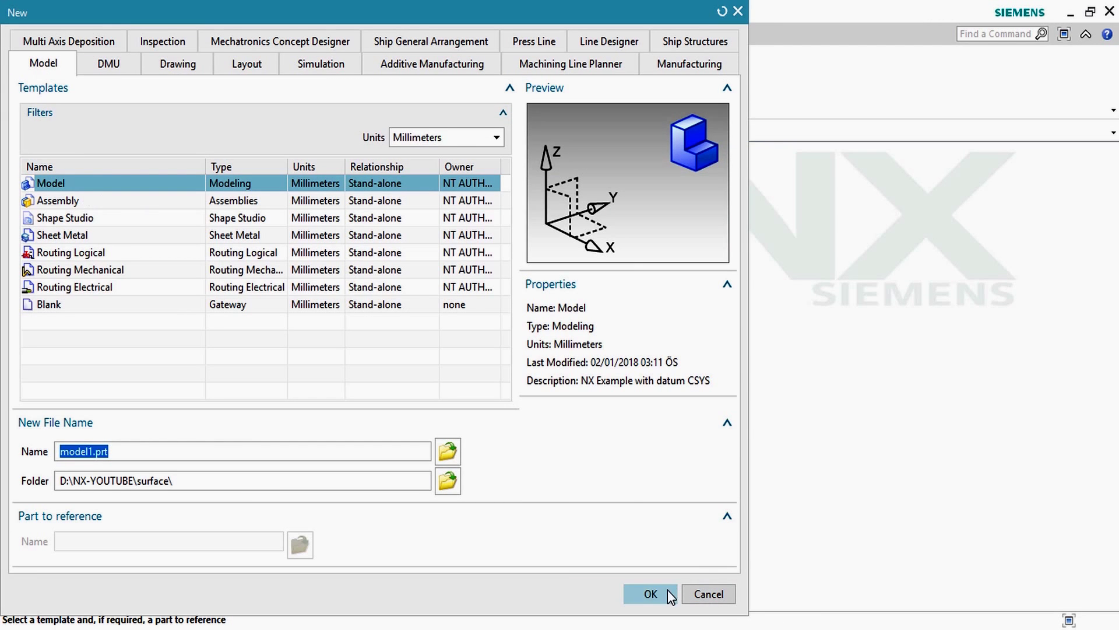
{"action": "left_click", "coordinate": [649, 593]}
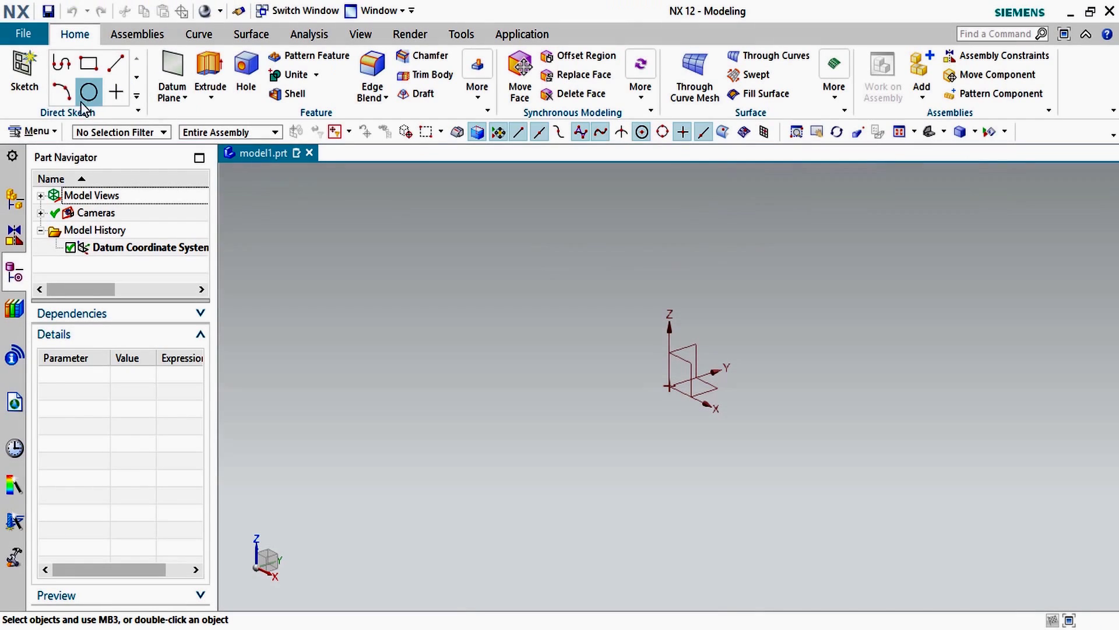
- Set the default body type to Sheet in the modeling preferences
{"action": "left_click", "coordinate": [36, 132]}
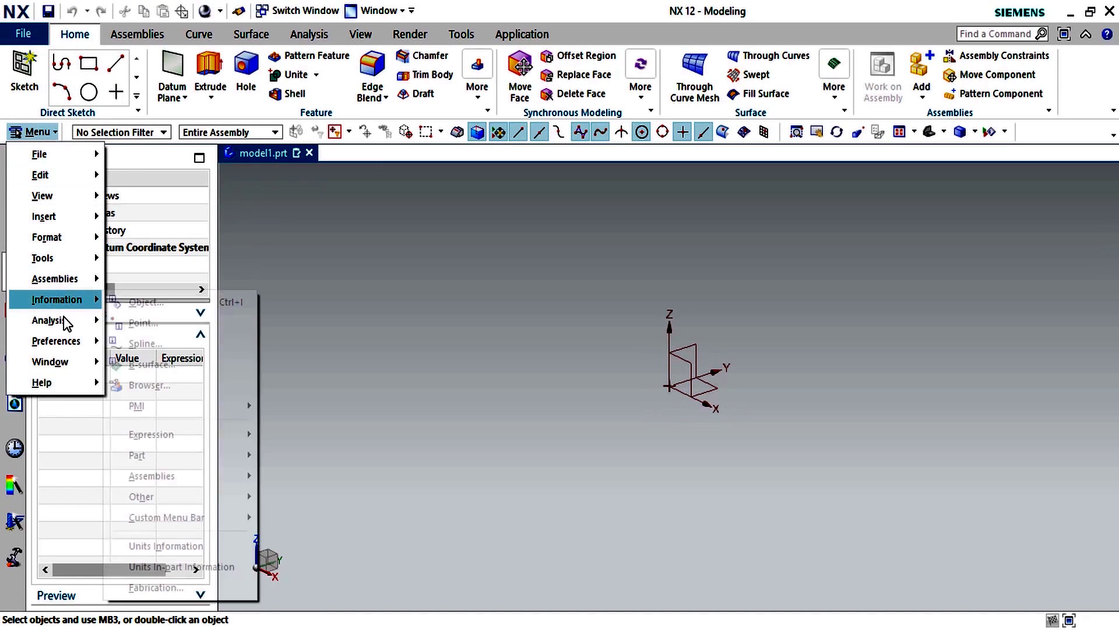
{"action": "mouse_move", "coordinate": [56, 340]}
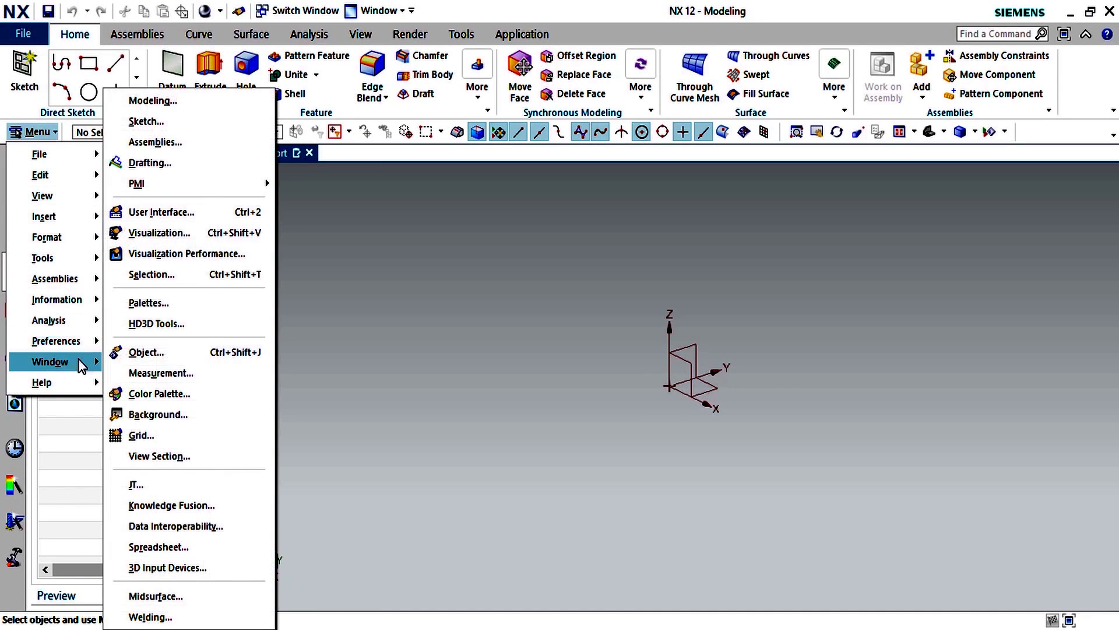
{"action": "left_click", "coordinate": [175, 101]}
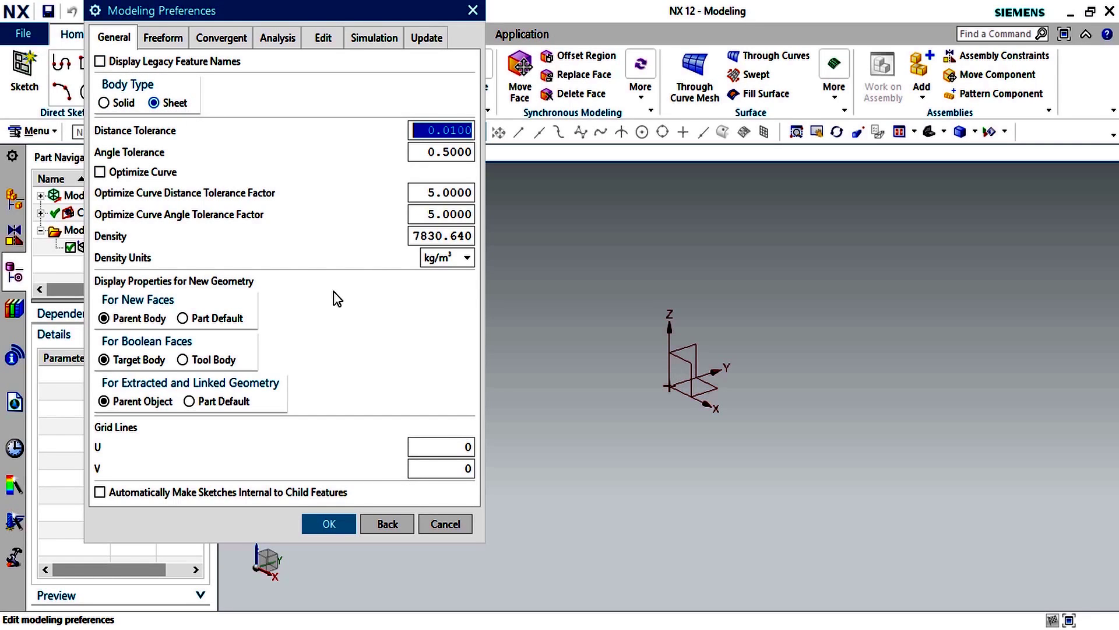
{"action": "left_click", "coordinate": [344, 530]}
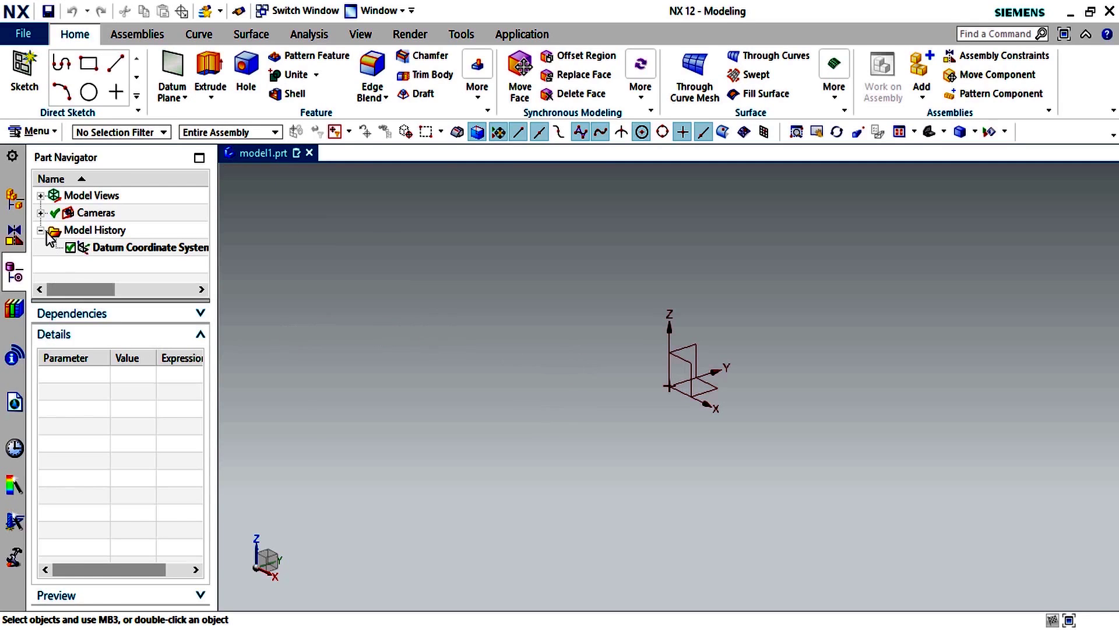
- Sketch a rectangle about 155 × 78 mm on the XY plane with one corner at the sketch origin, and finish the sketch
{"action": "left_click", "coordinate": [14, 199]}
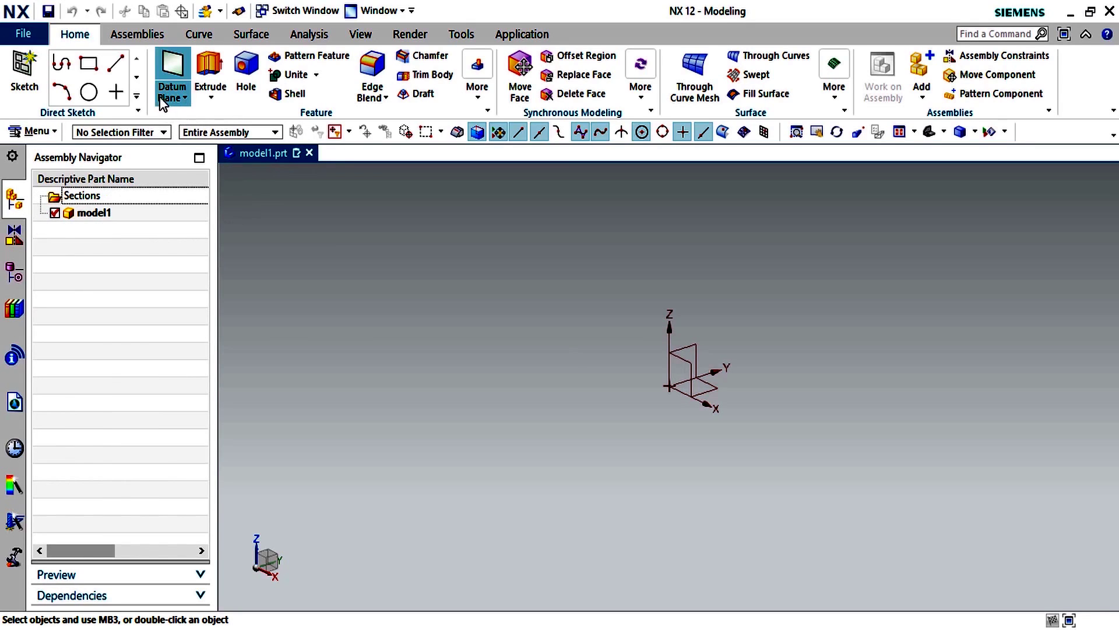
{"action": "left_click", "coordinate": [29, 83]}
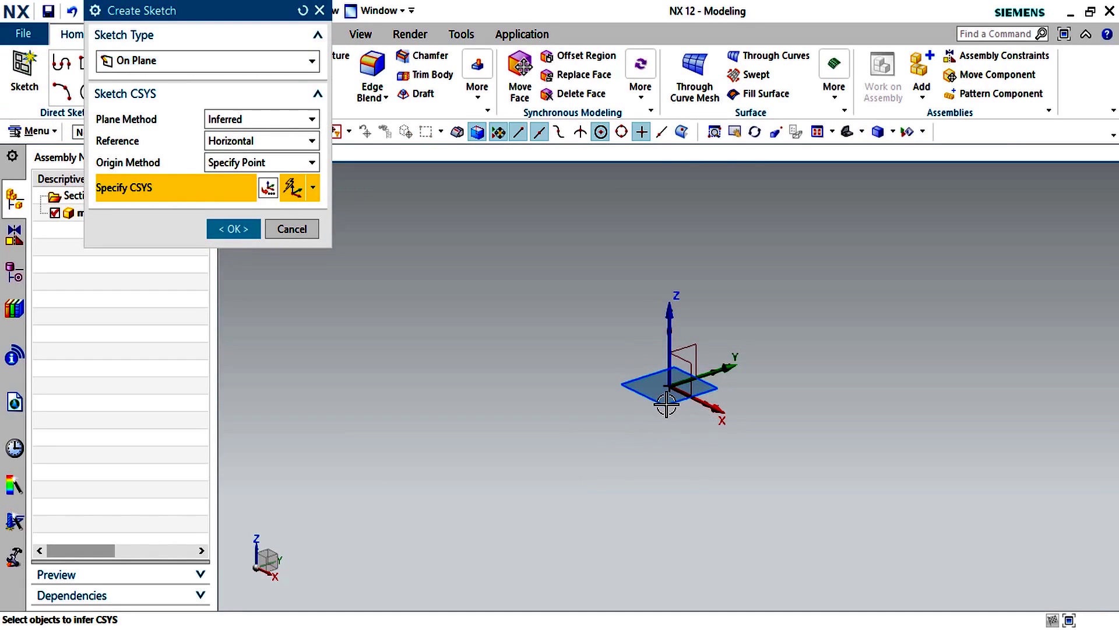
{"action": "left_click", "coordinate": [644, 382]}
{"action": "left_click", "coordinate": [233, 229]}
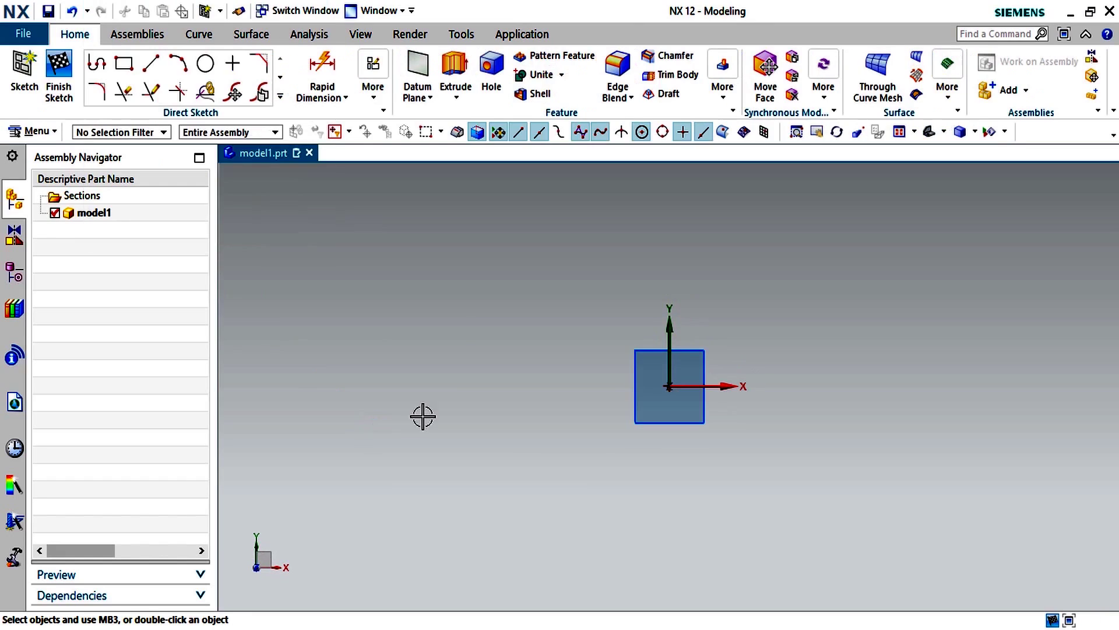
{"action": "left_click", "coordinate": [124, 65]}
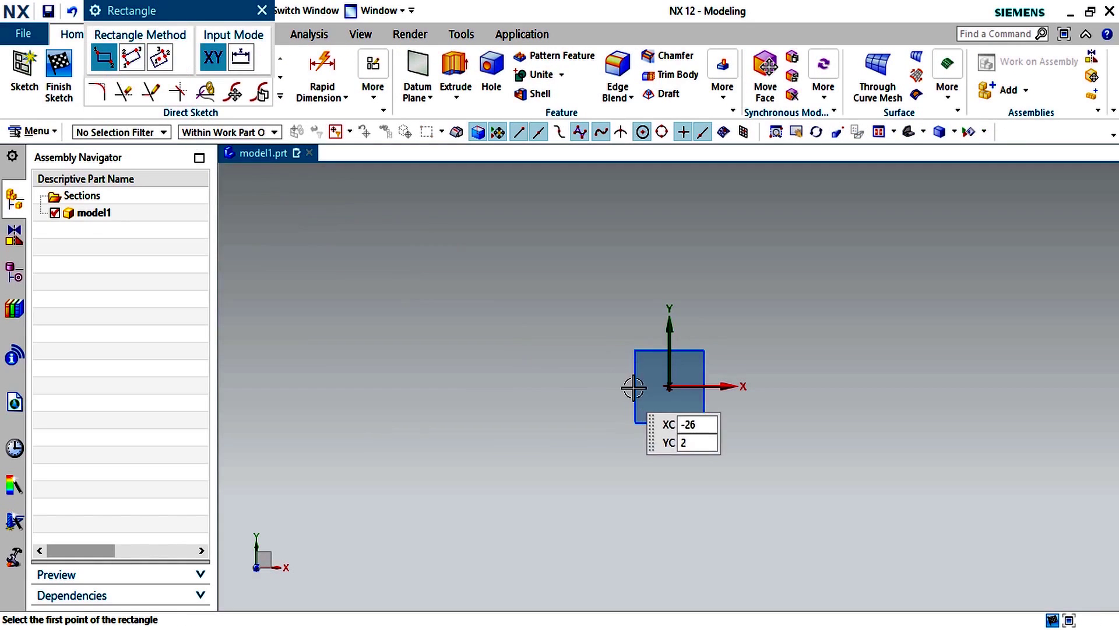
{"action": "left_click", "coordinate": [669, 386]}
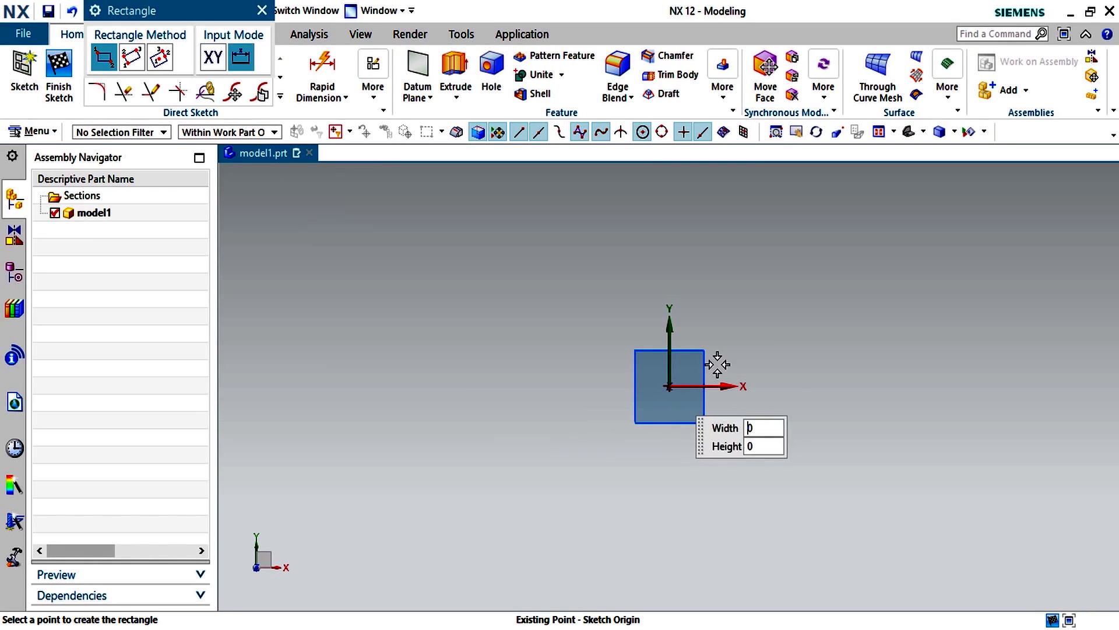
{"action": "left_click", "coordinate": [966, 229]}
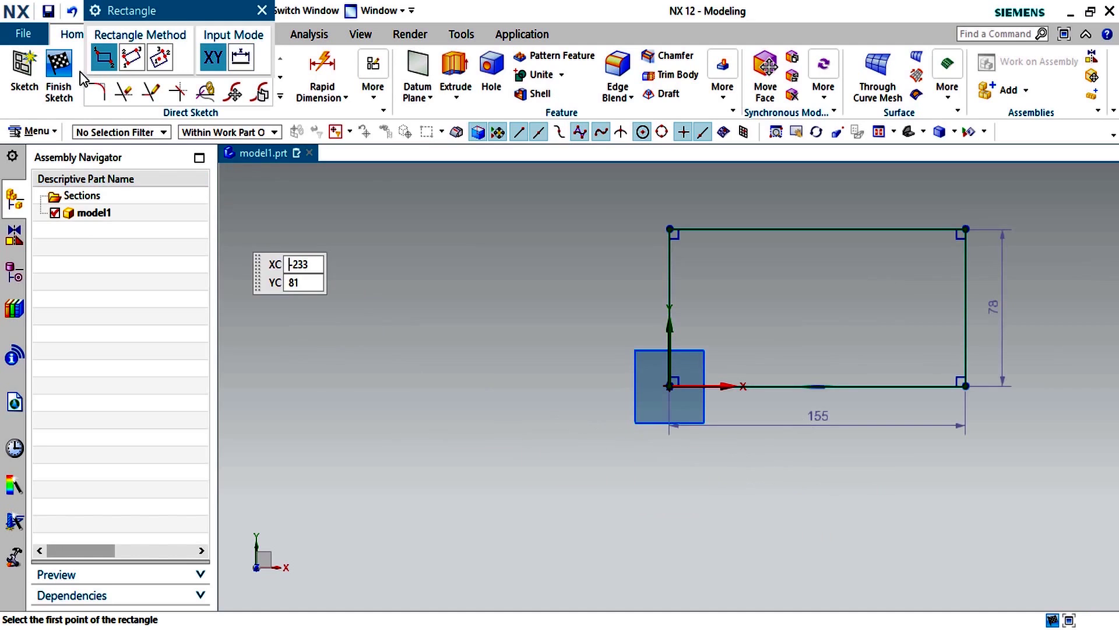
{"action": "left_click", "coordinate": [59, 73]}
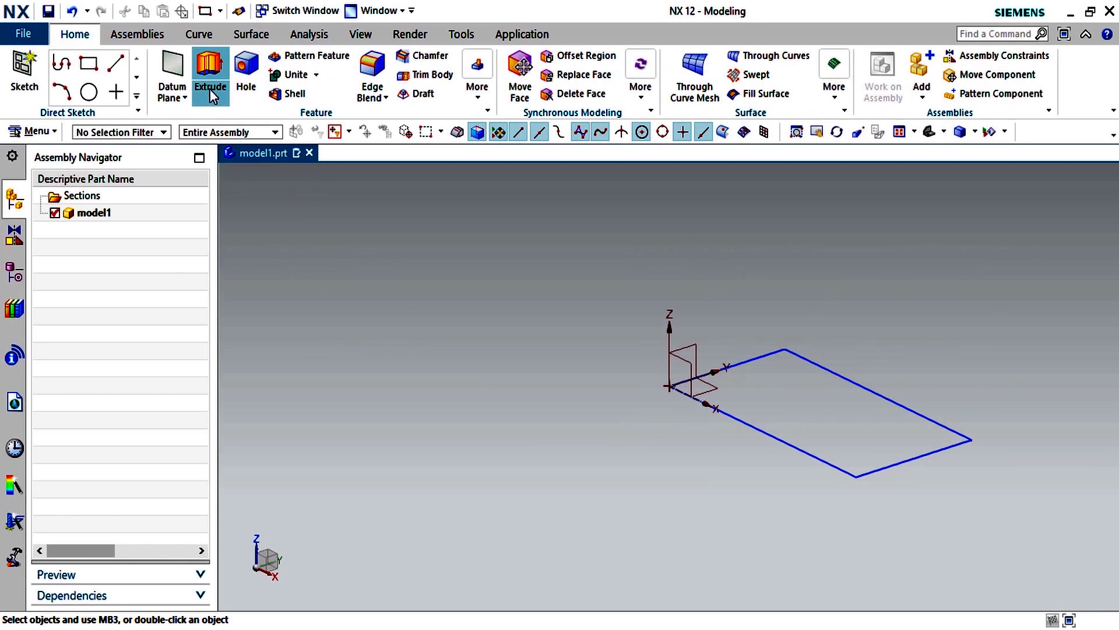
- Extrude the rectangle's four lines from 0 to 50 mm as a sheet body
{"action": "left_click", "coordinate": [210, 90]}
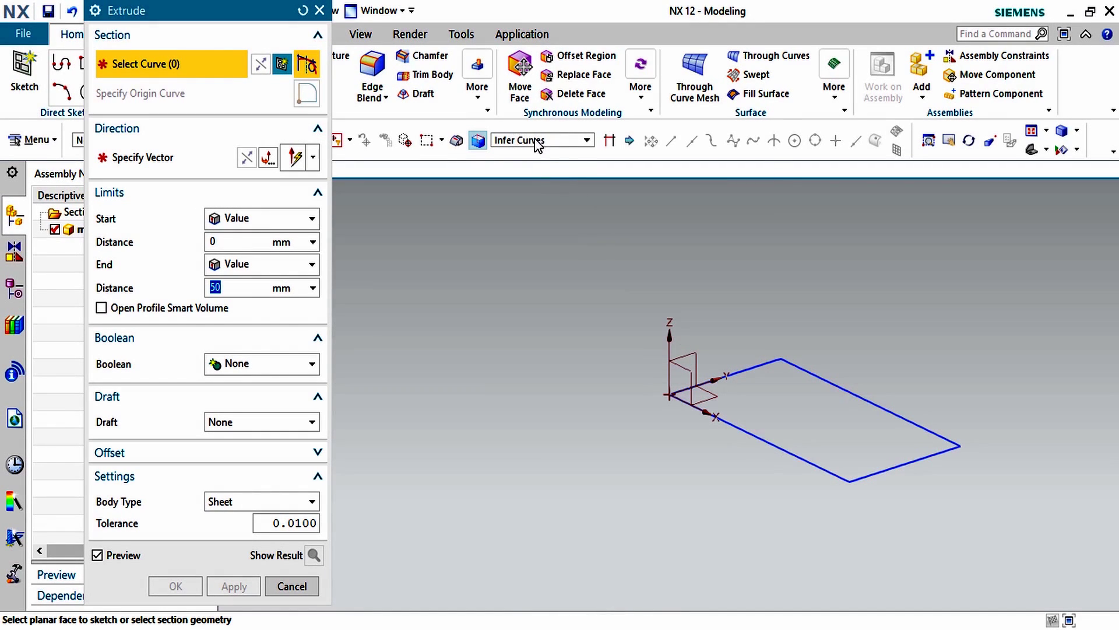
{"action": "left_click", "coordinate": [780, 451]}
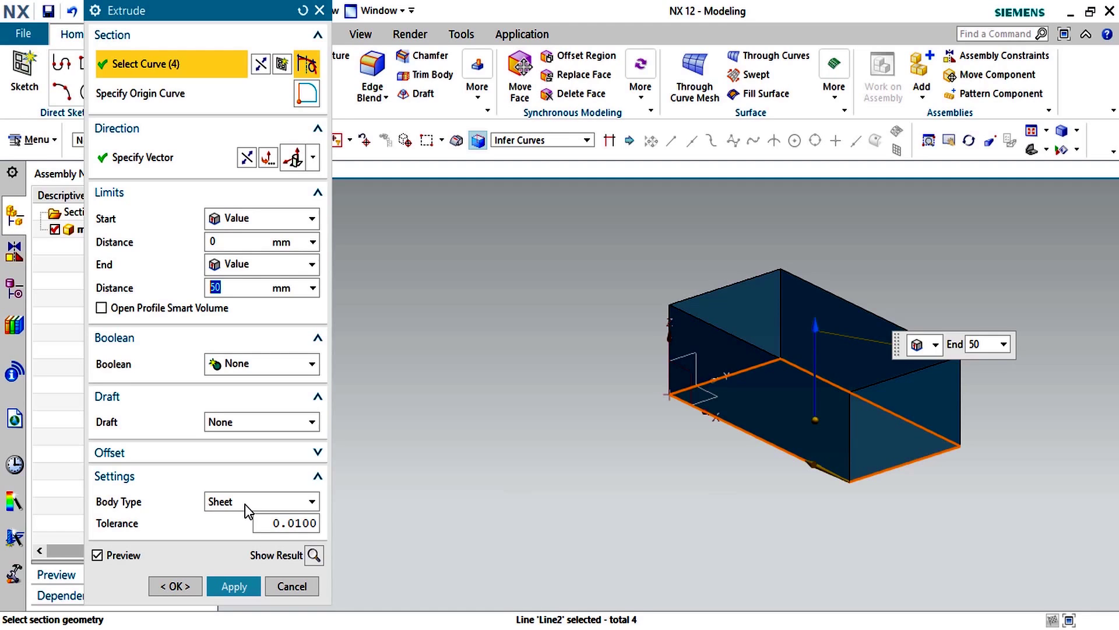
{"action": "left_click", "coordinate": [312, 502]}
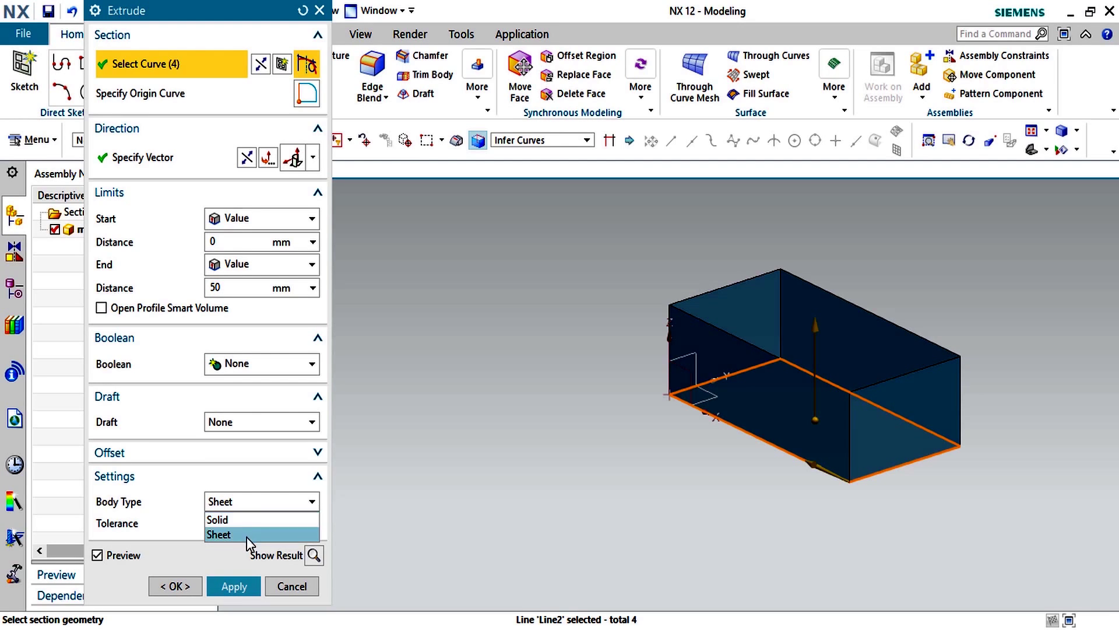
{"action": "left_click", "coordinate": [177, 542]}
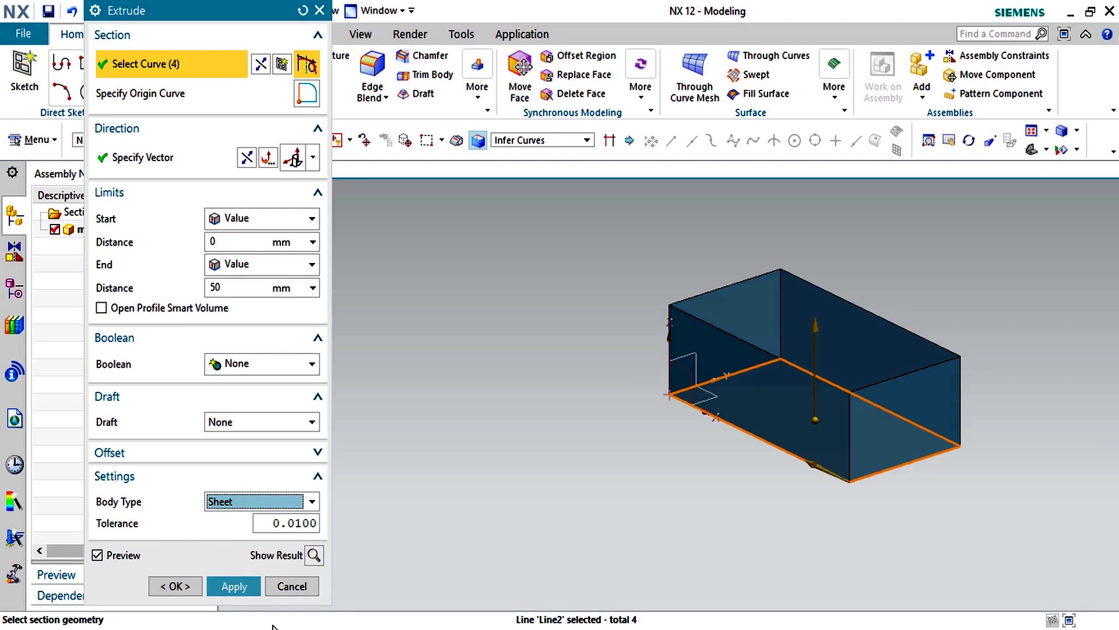
{"action": "left_click", "coordinate": [313, 557]}
{"action": "middle_click_drag", "start_coordinate": [560, 520], "coordinate": [572, 540]}
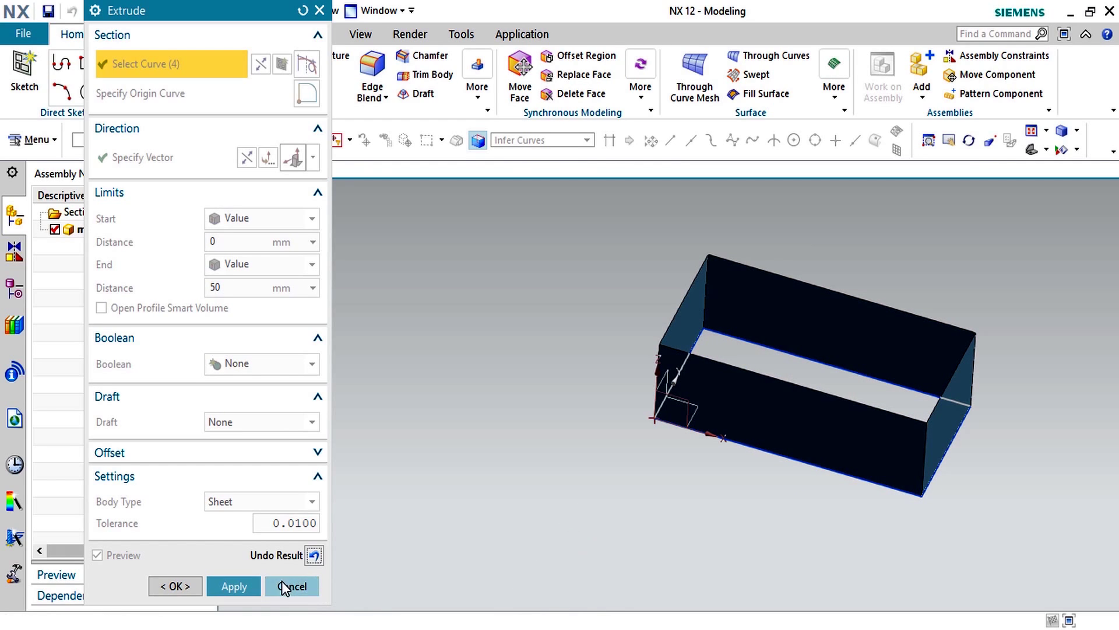
{"action": "left_click", "coordinate": [239, 587]}
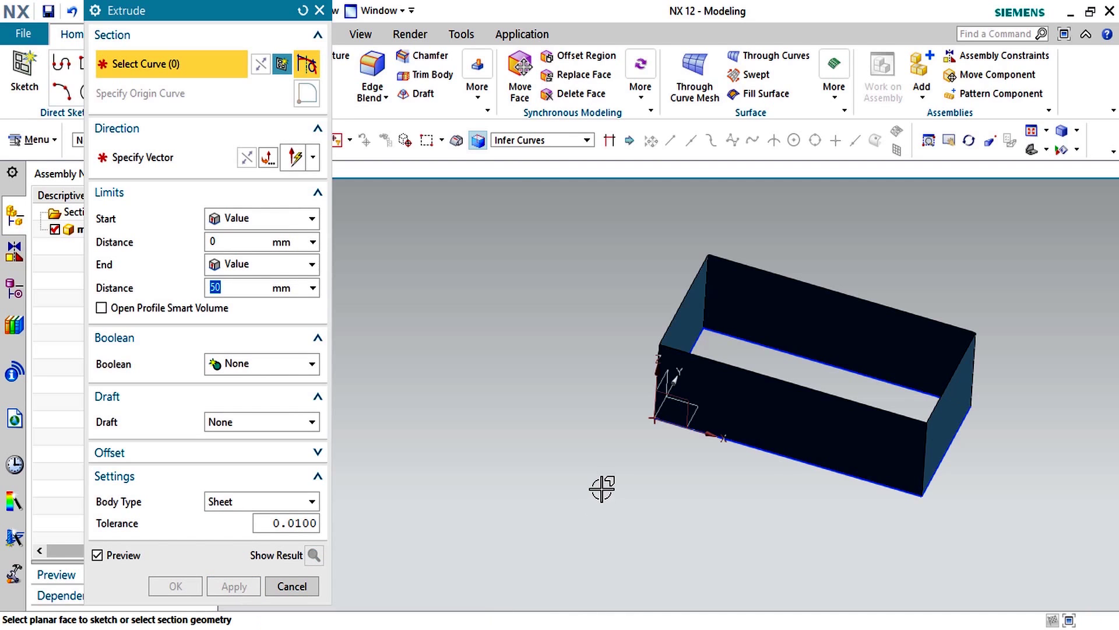
{"action": "scroll", "coordinate": [602, 485], "scroll_direction": "up", "scroll_amount": 5}
{"action": "scroll", "coordinate": [602, 485], "scroll_direction": "down", "scroll_amount": 5}
{"action": "middle_click_drag", "start_coordinate": [694, 443], "coordinate": [667, 457]}
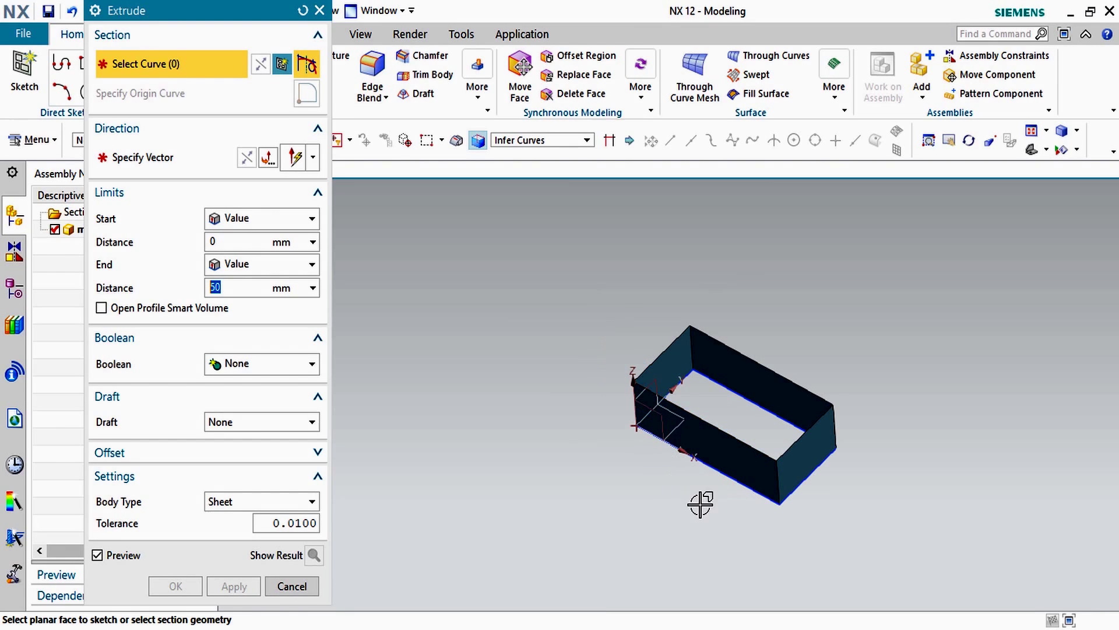
{"action": "mouse_move", "coordinate": [730, 508]}
{"action": "middle_mouse_down"}
{"action": "mouse_move", "coordinate": [742, 465]}
{"action": "mouse_move", "coordinate": [740, 490]}
{"action": "middle_mouse_up"}
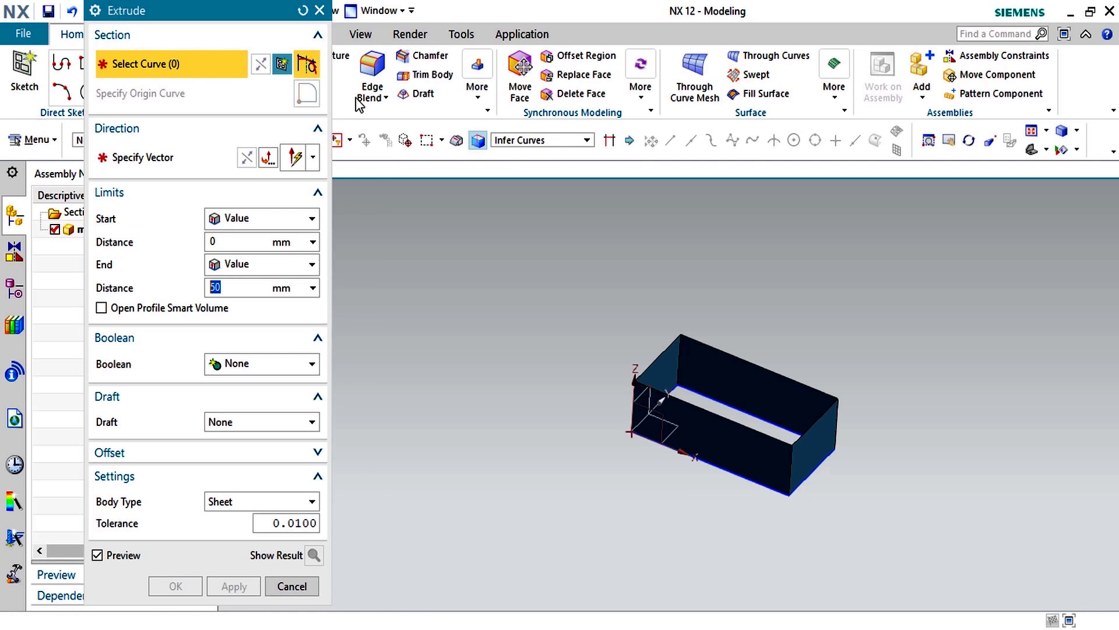
{"action": "left_click", "coordinate": [320, 12]}
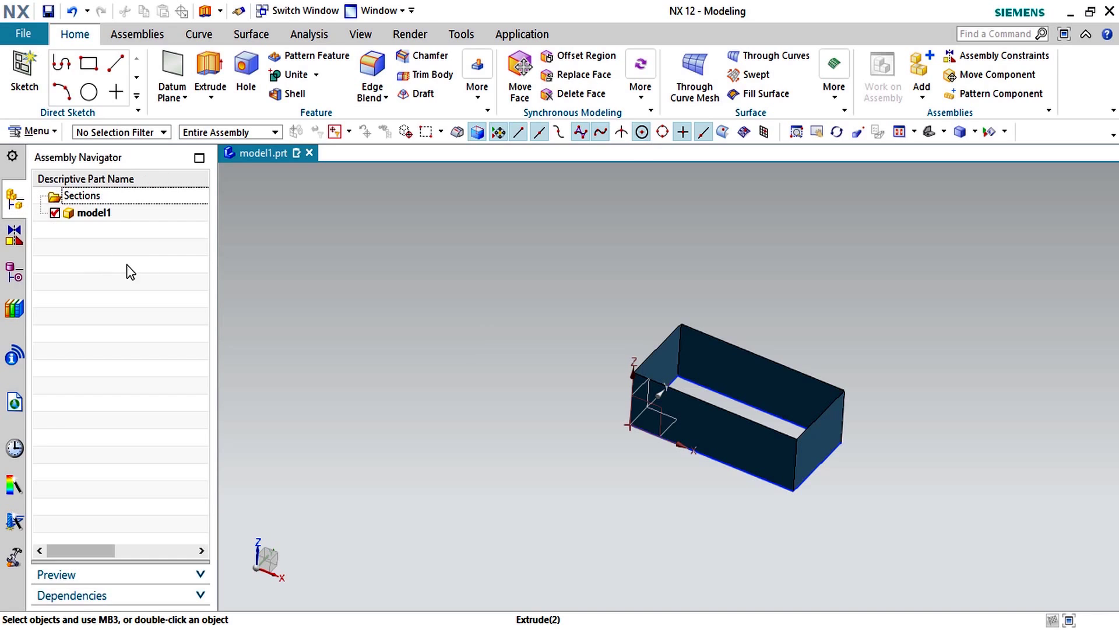
- Delete the extrude feature and its rectangle sketch from the model history
{"action": "left_click", "coordinate": [700, 353]}
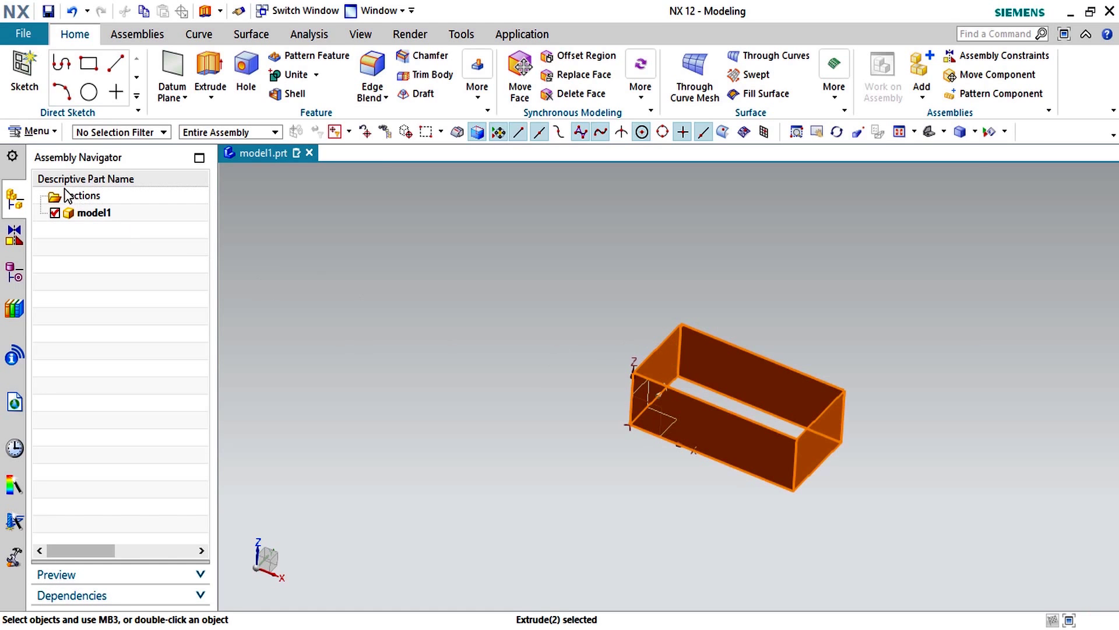
{"action": "left_click", "coordinate": [95, 214]}
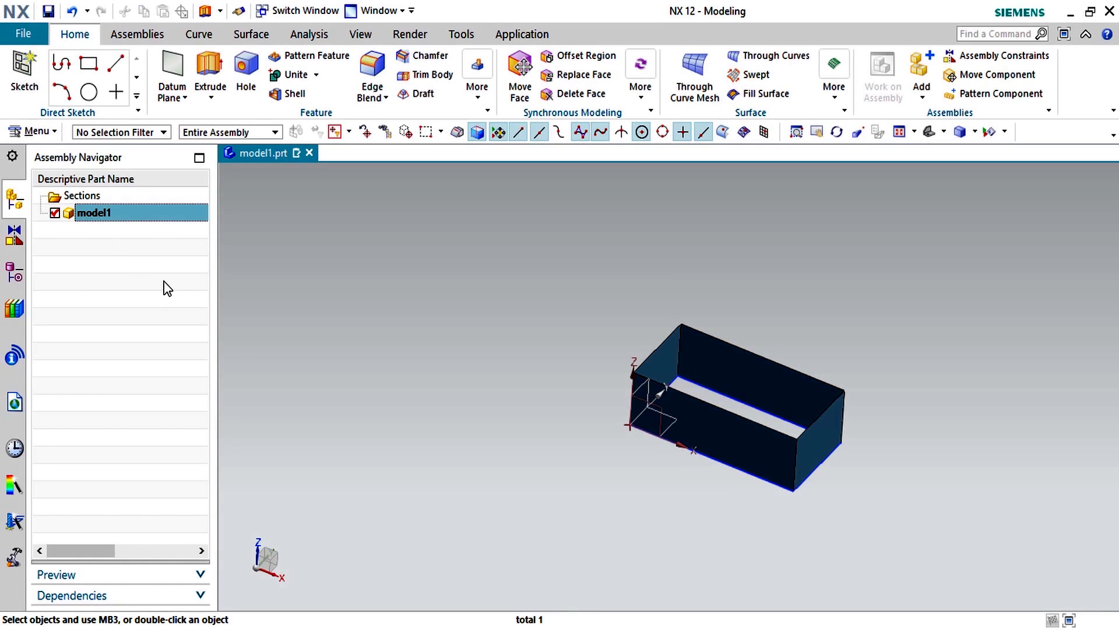
{"action": "left_click", "coordinate": [21, 277]}
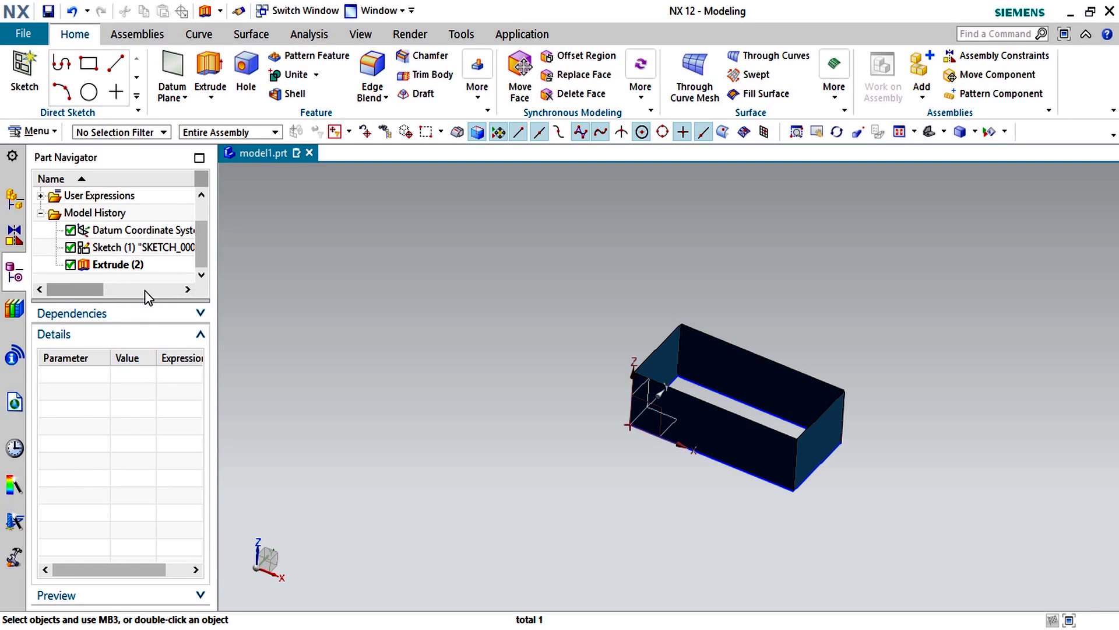
{"action": "left_click_drag", "start_coordinate": [144, 299], "coordinate": [135, 425]}
{"action": "left_click", "coordinate": [122, 301]}
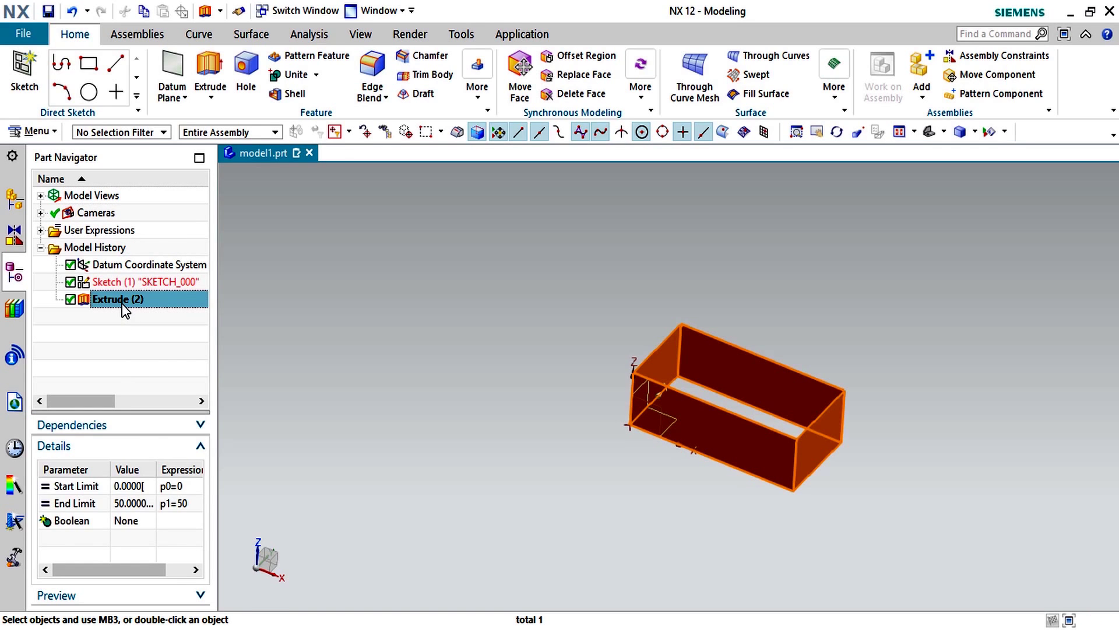
{"action": "right_click", "coordinate": [121, 304]}
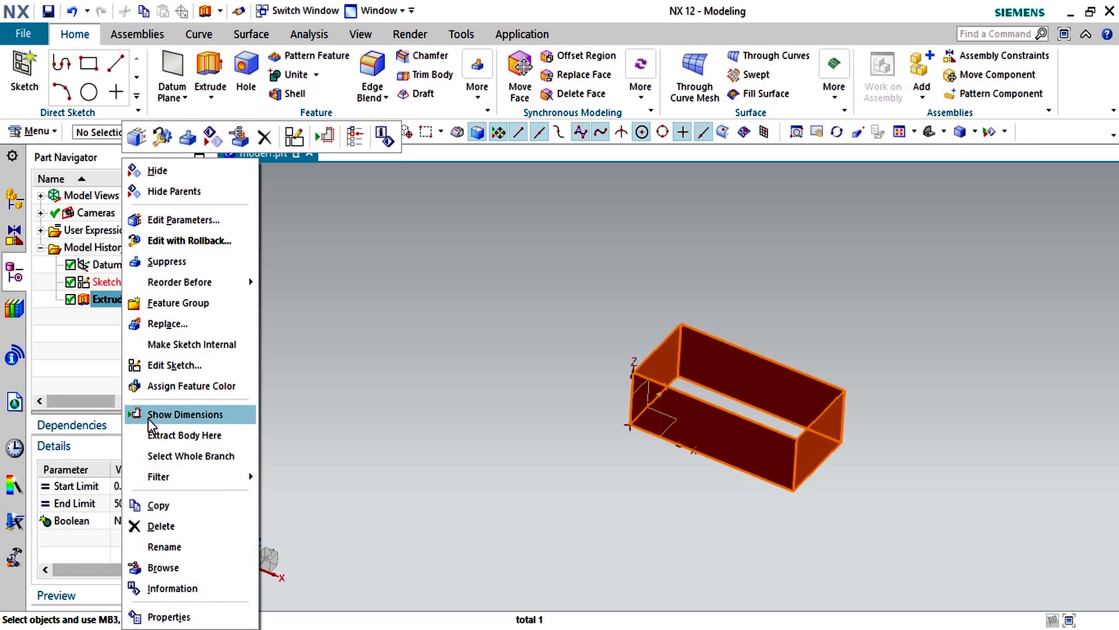
{"action": "left_click", "coordinate": [164, 526]}
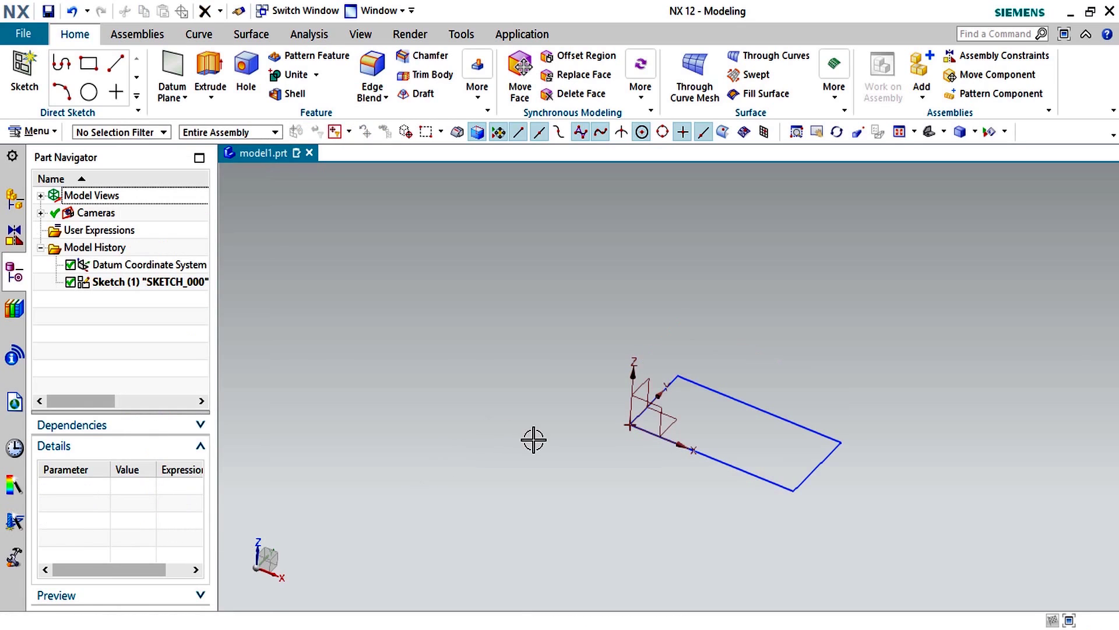
{"action": "right_click", "coordinate": [153, 291]}
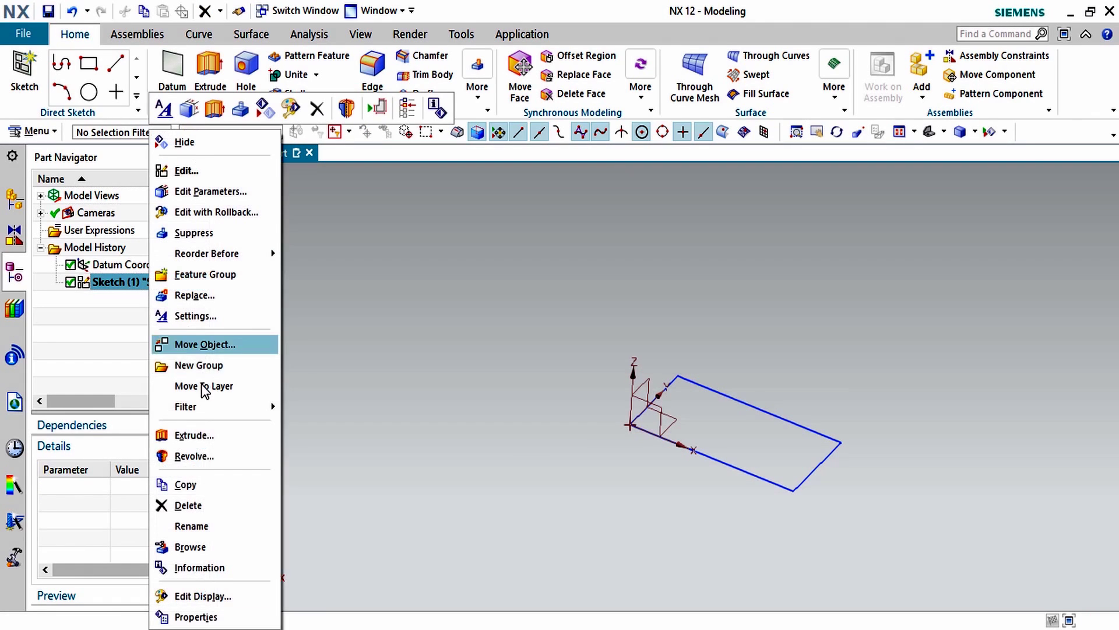
{"action": "left_click", "coordinate": [187, 506]}
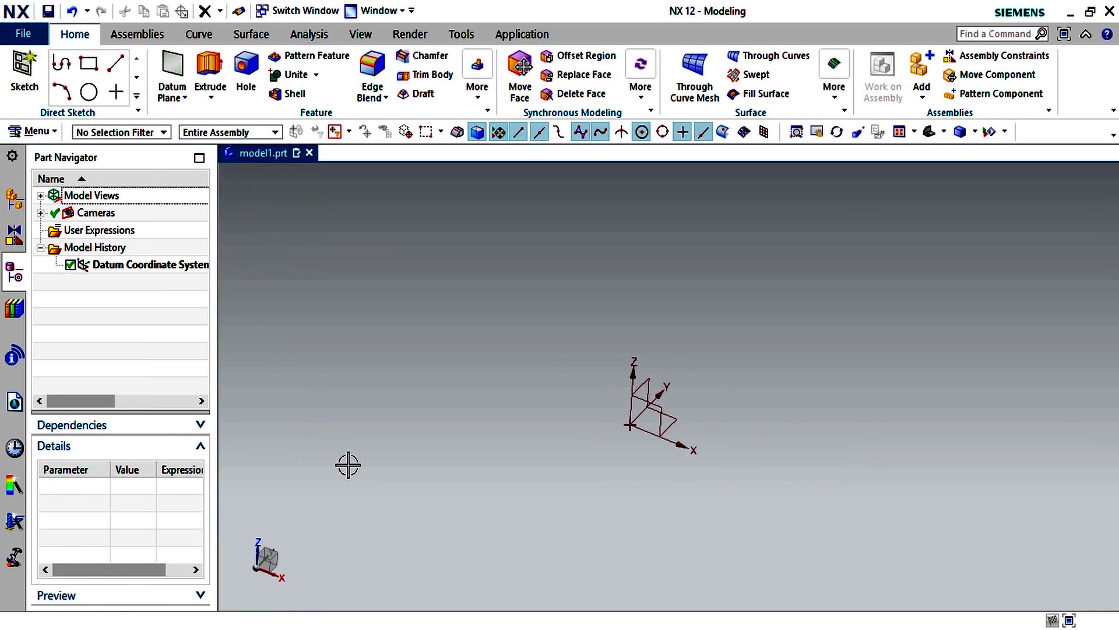
- Sketch a semicircular arc of about 61.3 mm radius on the XY plane, from the origin up along the Y axis, and finish the sketch
{"action": "left_click", "coordinate": [41, 73]}
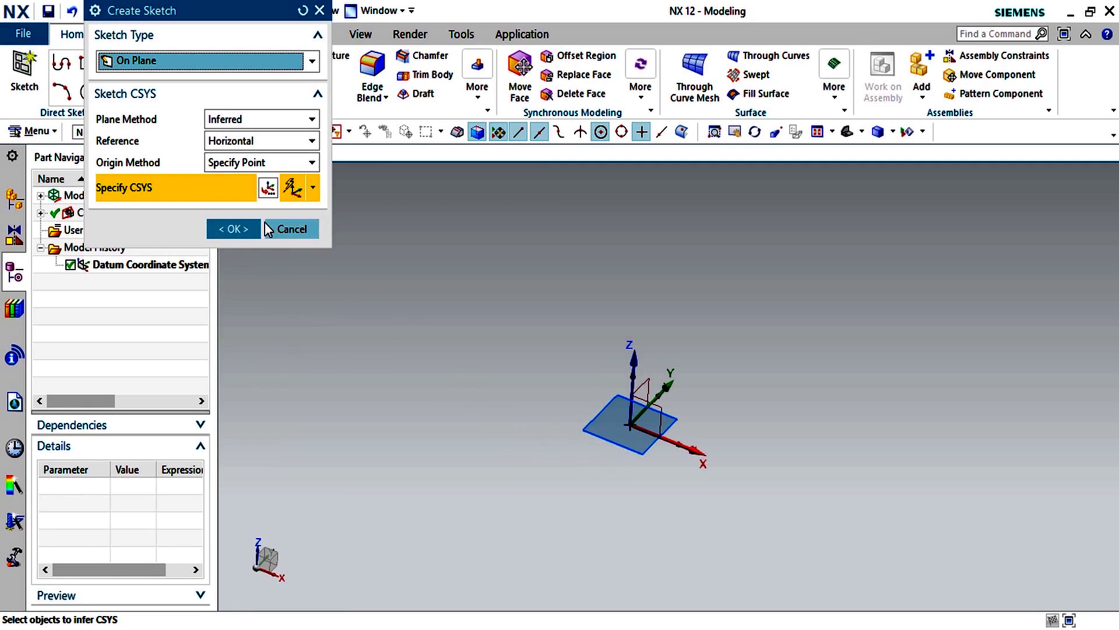
{"action": "left_click", "coordinate": [230, 229]}
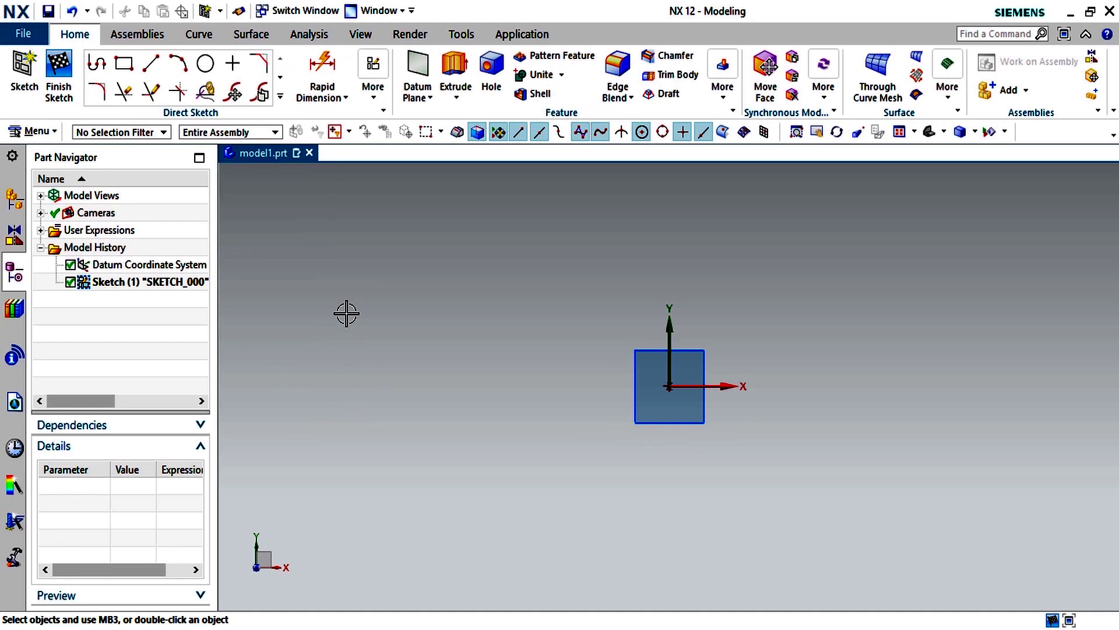
{"action": "left_click", "coordinate": [150, 63]}
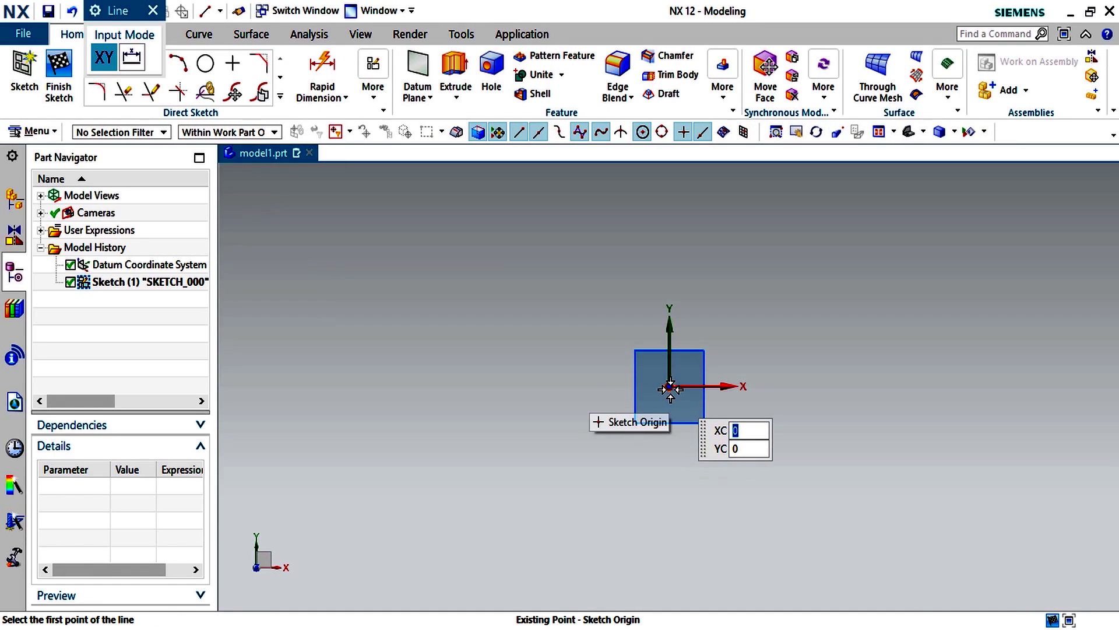
{"action": "left_click", "coordinate": [178, 63]}
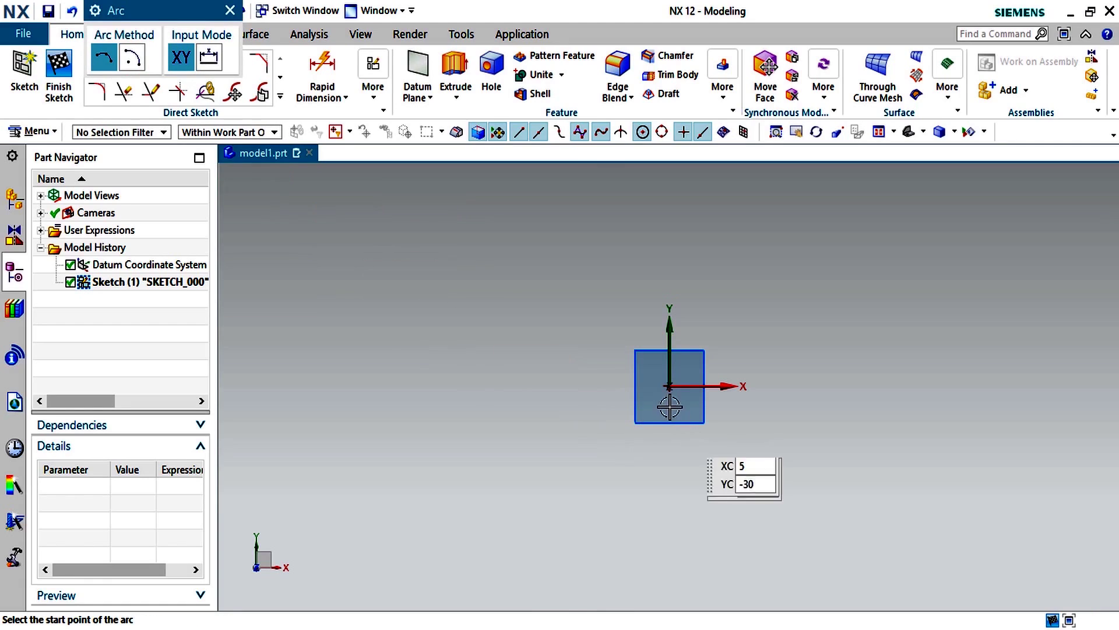
{"action": "left_click", "coordinate": [669, 386]}
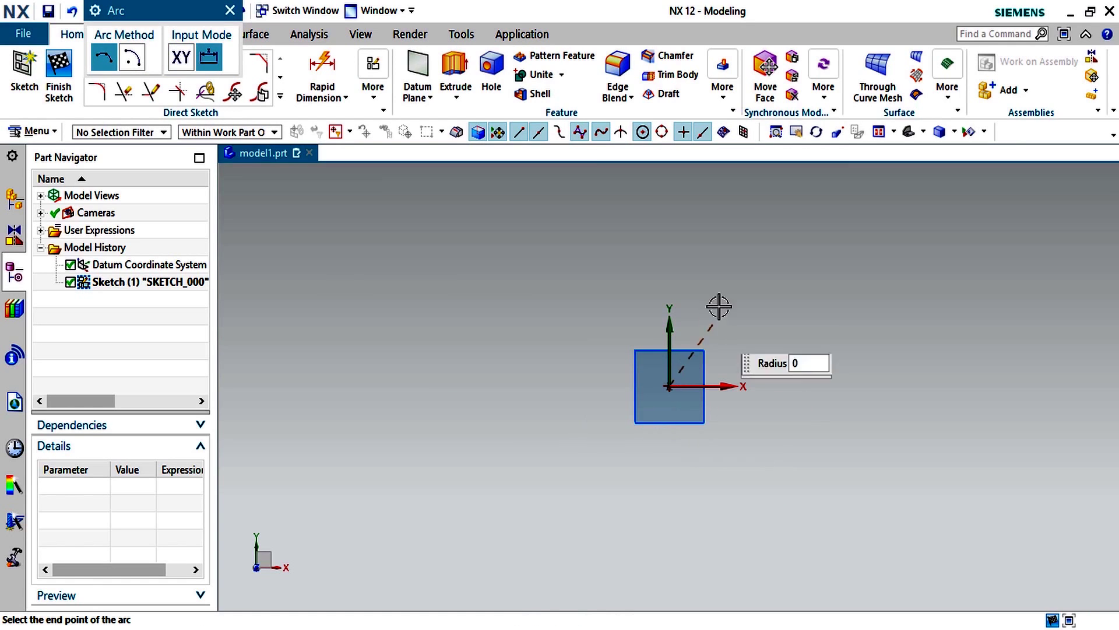
{"action": "left_click", "coordinate": [669, 228]}
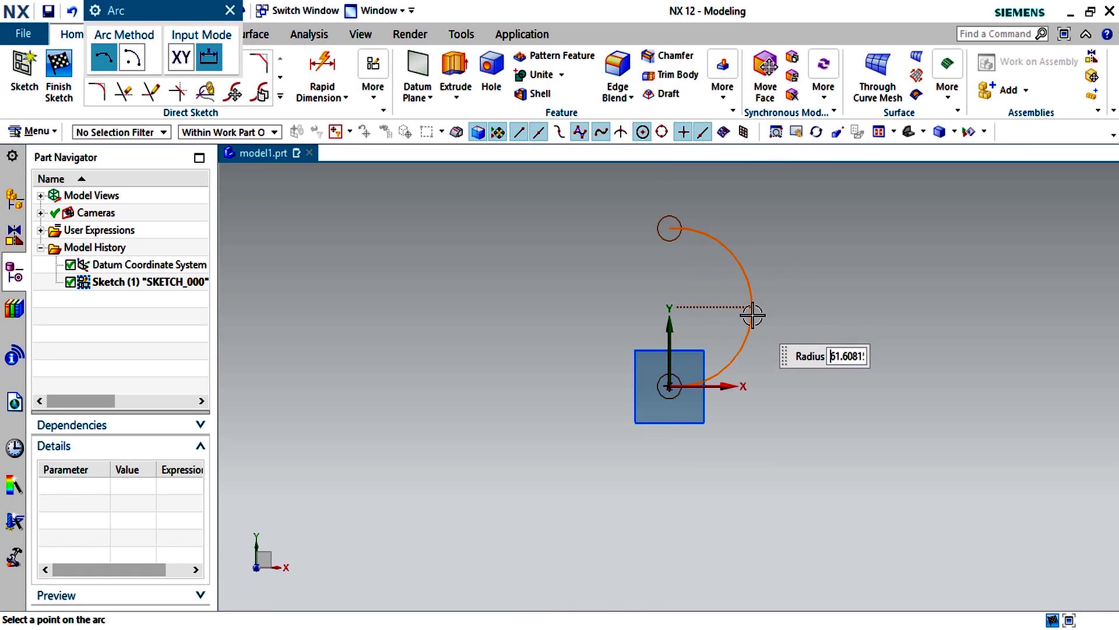
{"action": "left_click", "coordinate": [744, 306]}
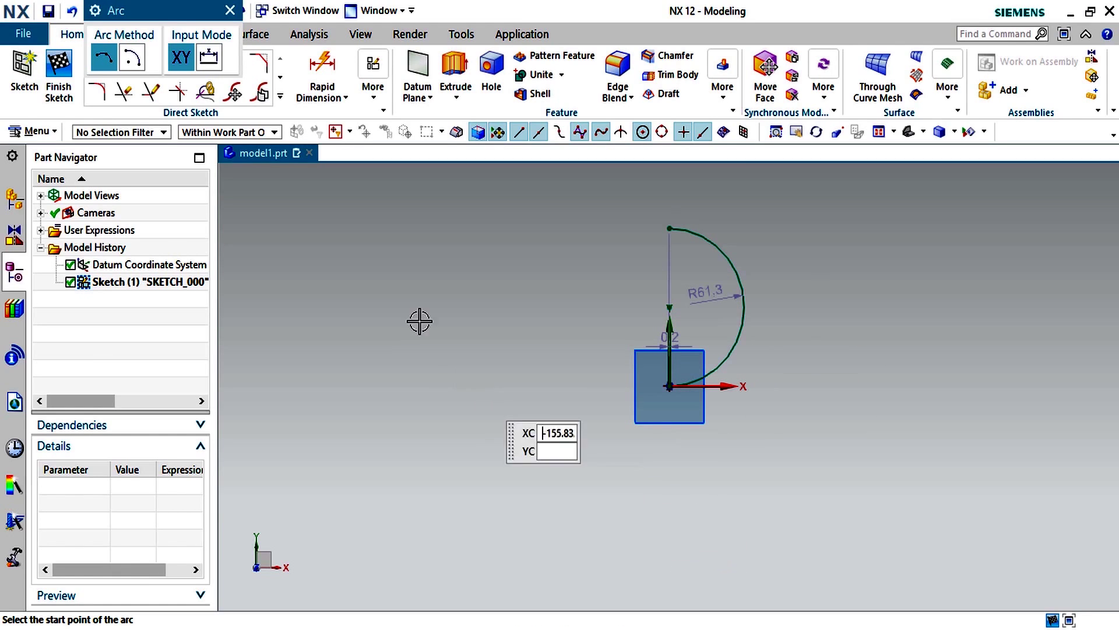
{"action": "key", "text": "Escape"}
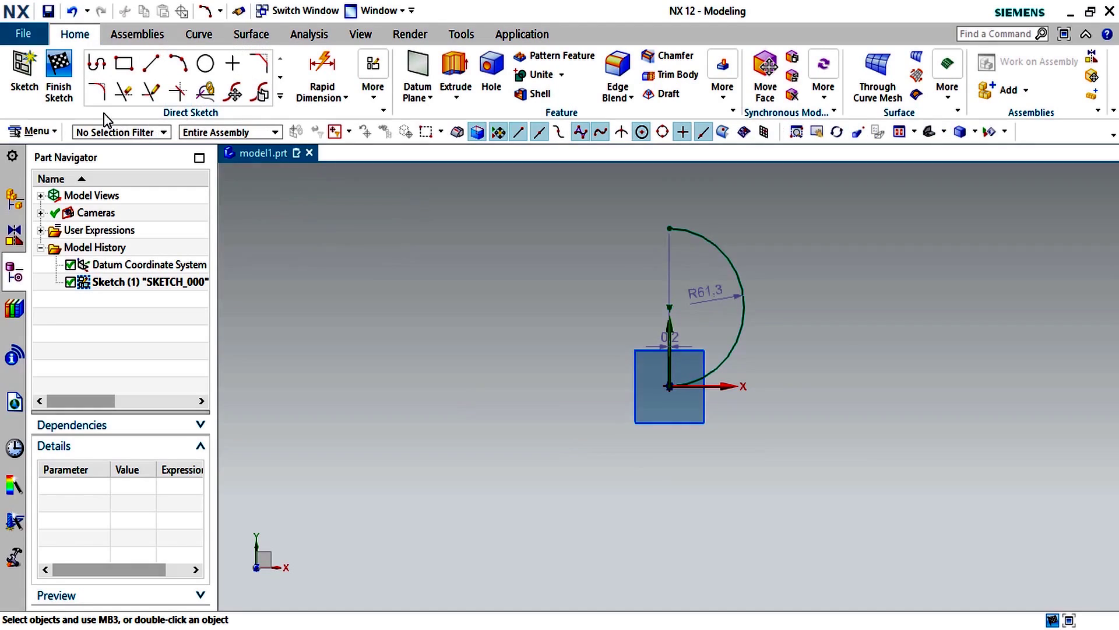
{"action": "left_click", "coordinate": [59, 70]}
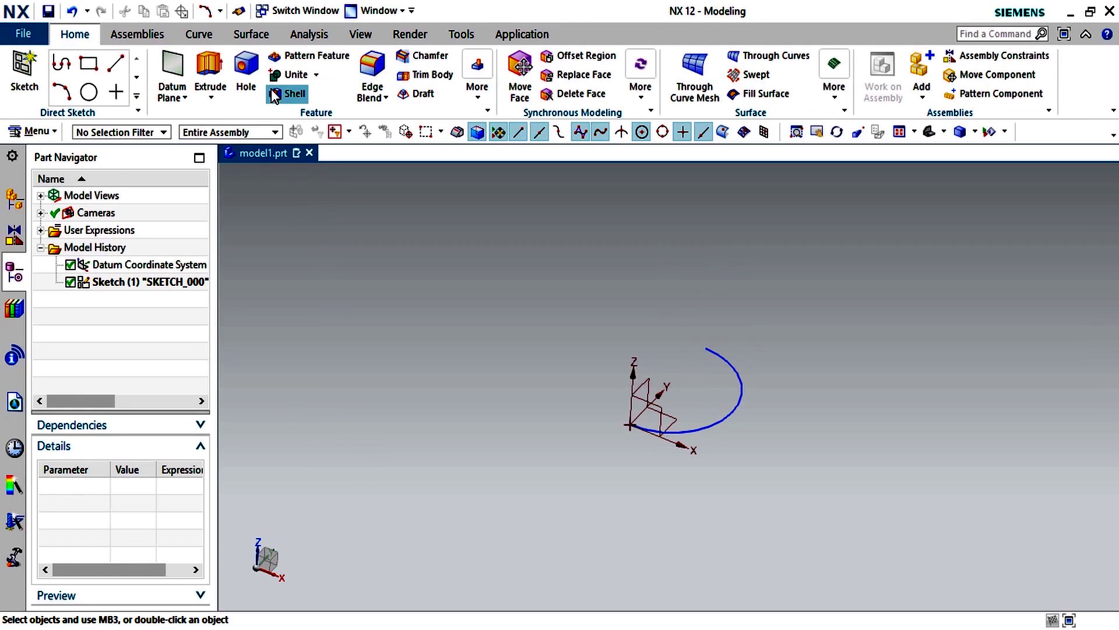
- Revolve the arc about the Y axis through the datum origin from 0 to 234° as a sheet body
{"action": "left_click", "coordinate": [209, 98]}
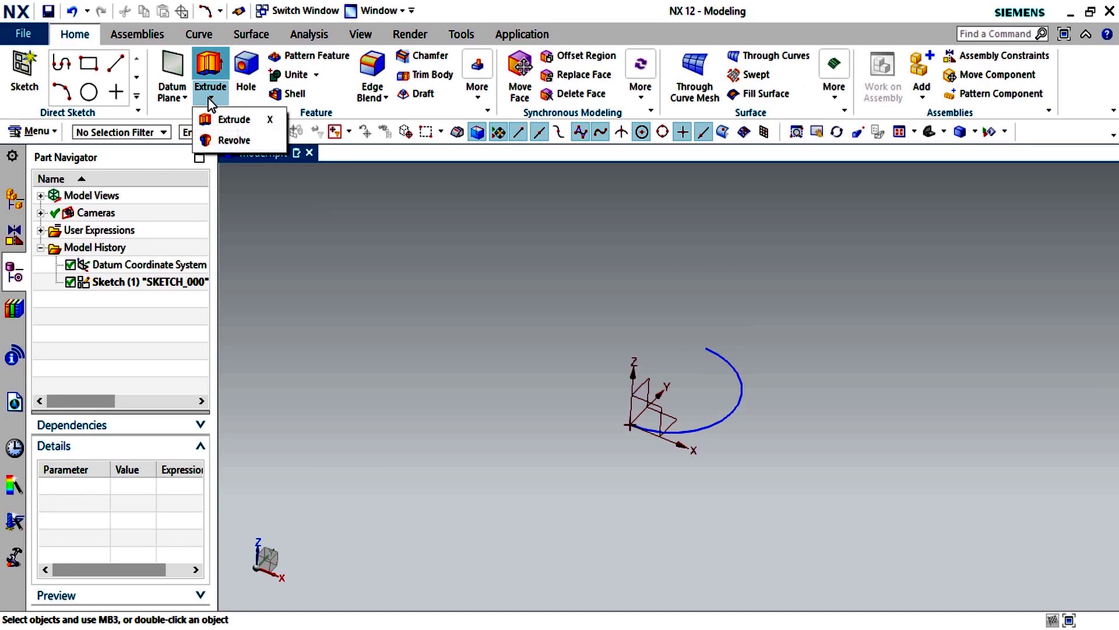
{"action": "left_click", "coordinate": [233, 142]}
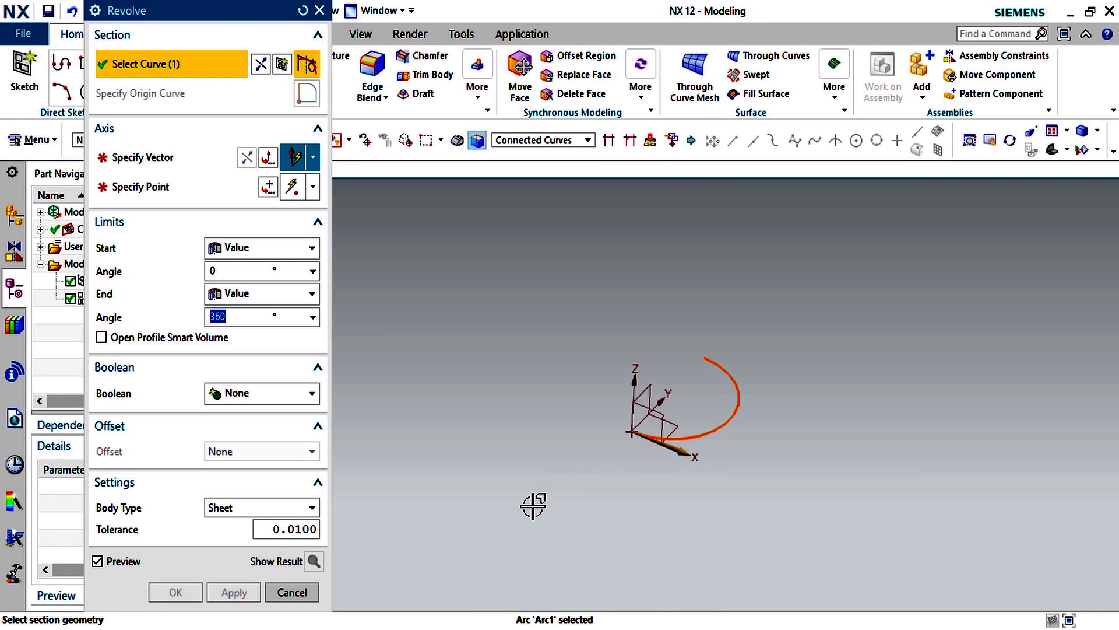
{"action": "left_click", "coordinate": [167, 159]}
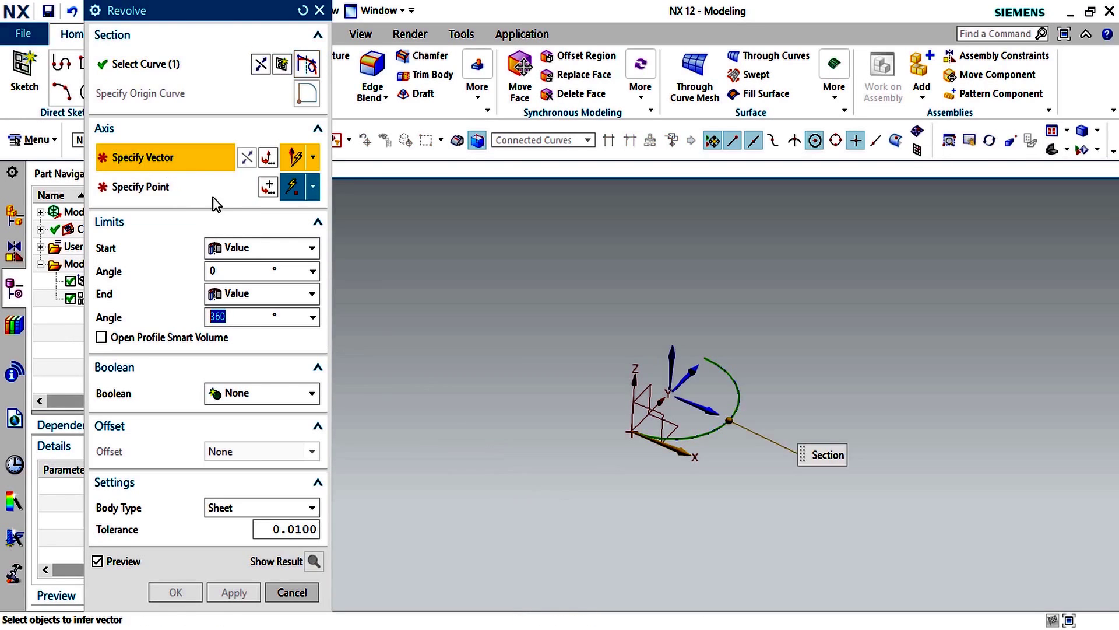
{"action": "left_click", "coordinate": [661, 401]}
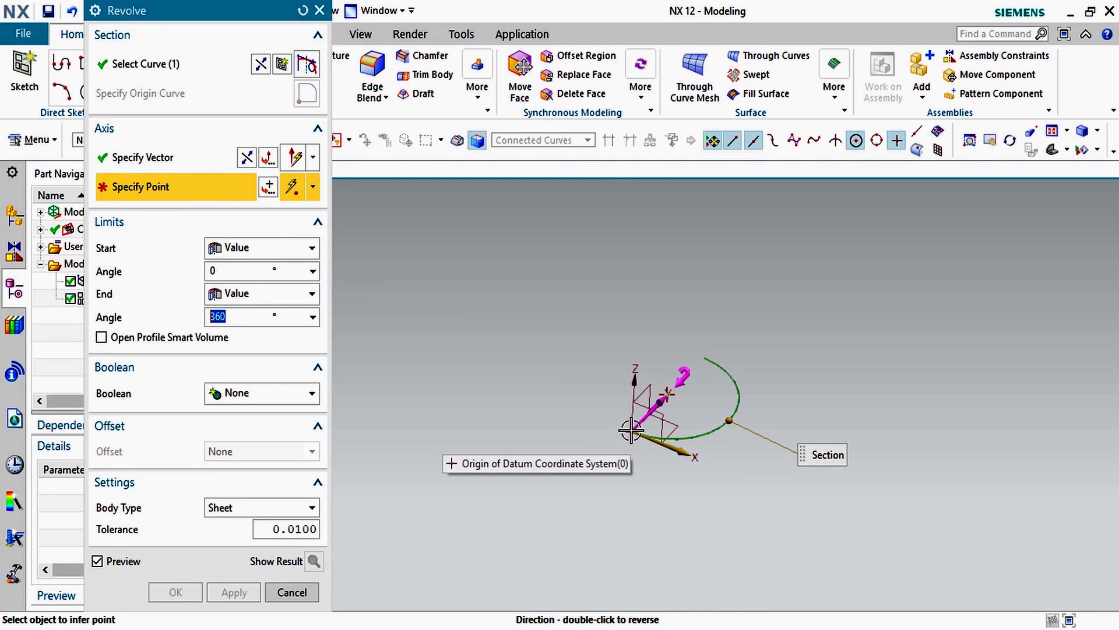
{"action": "left_click", "coordinate": [631, 432]}
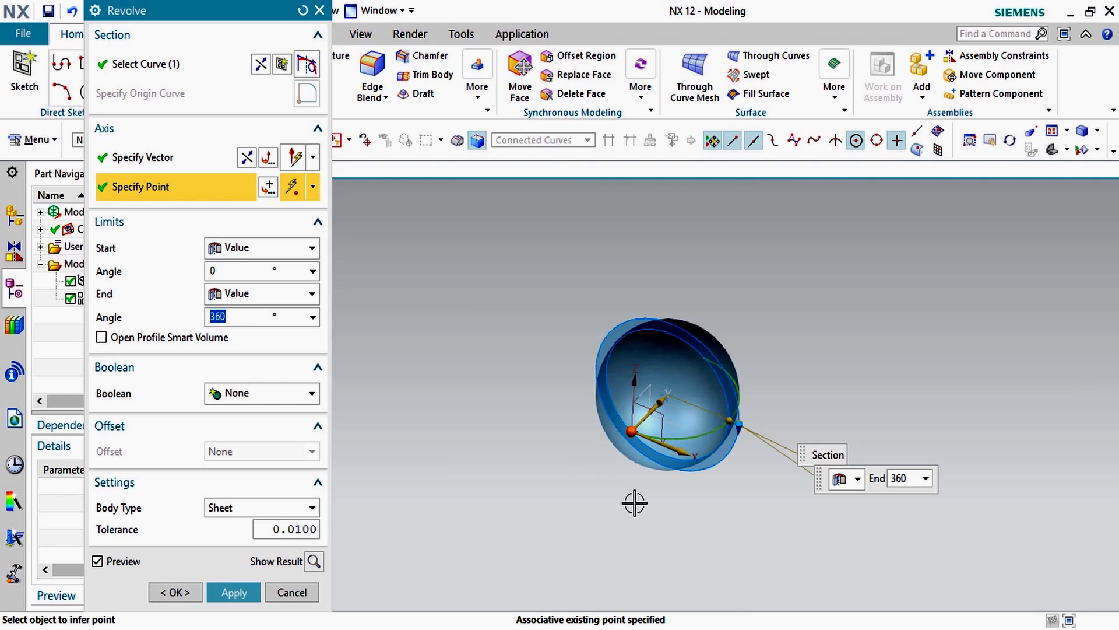
{"action": "middle_click_drag", "start_coordinate": [724, 494], "coordinate": [752, 456]}
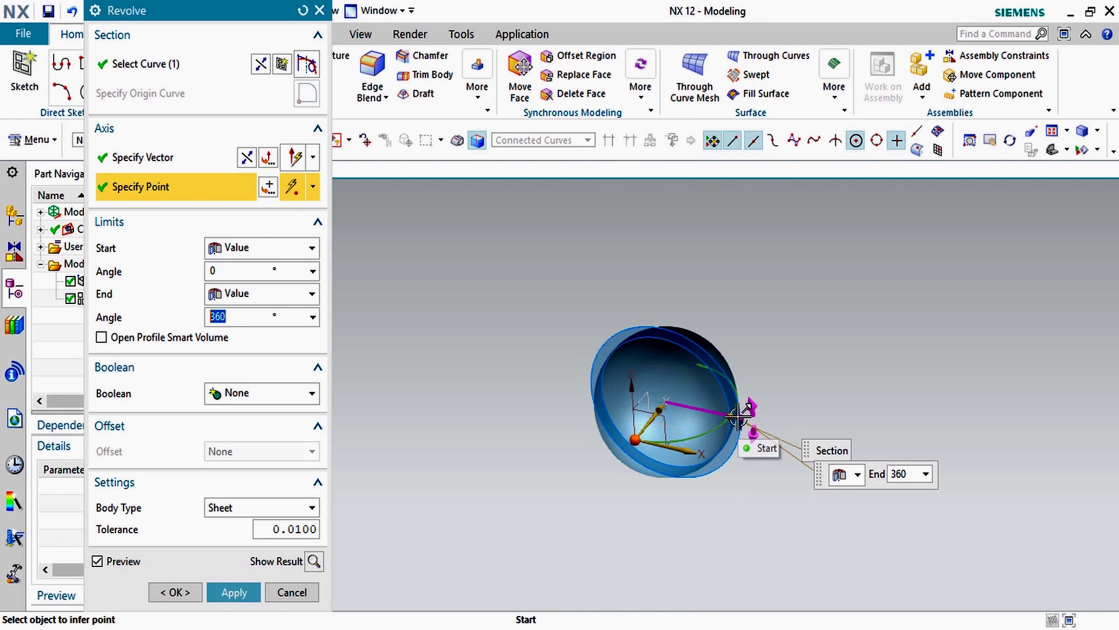
{"action": "mouse_move", "coordinate": [662, 327]}
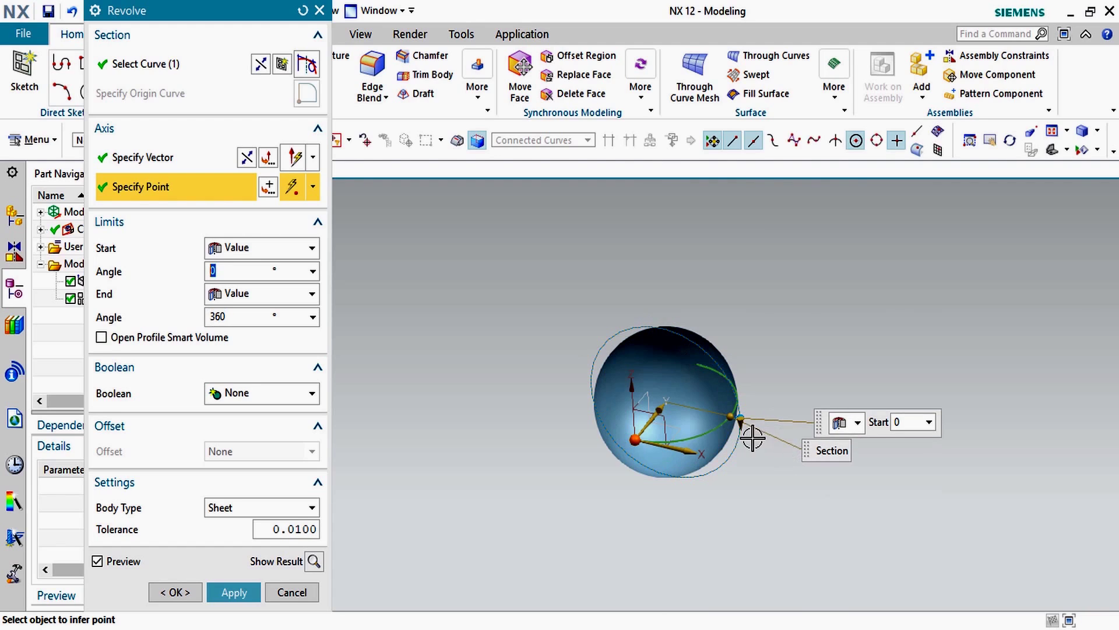
{"action": "left_click_drag", "start_coordinate": [741, 419], "coordinate": [615, 327]}
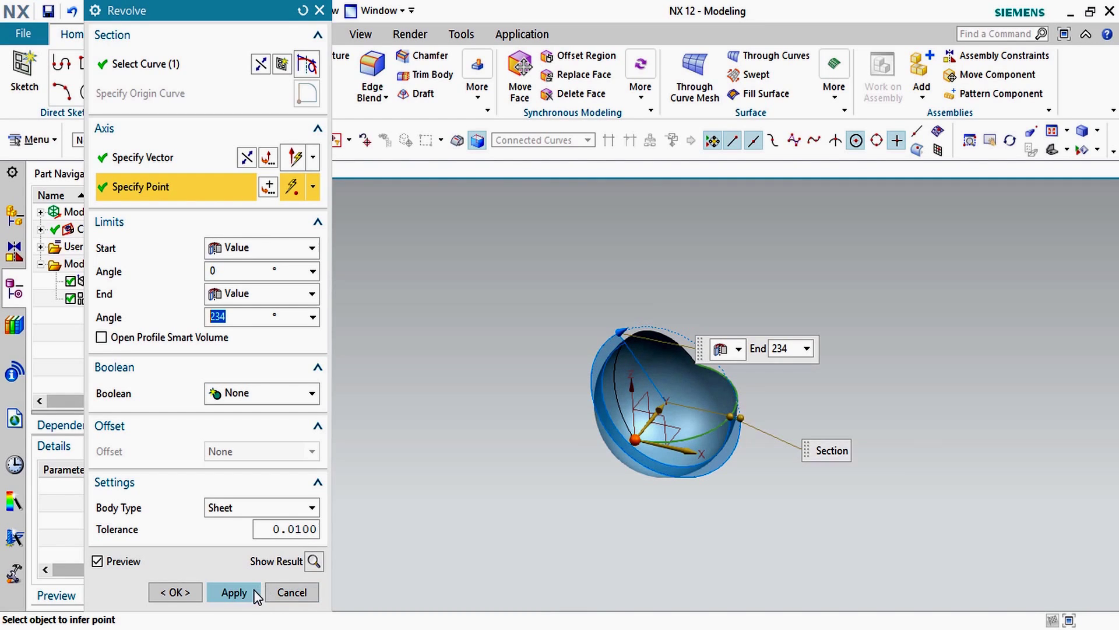
{"action": "left_click", "coordinate": [233, 591]}
{"action": "mouse_move", "coordinate": [591, 550]}
{"action": "middle_mouse_down"}
{"action": "mouse_move", "coordinate": [509, 564]}
{"action": "mouse_move", "coordinate": [606, 542]}
{"action": "middle_mouse_up"}
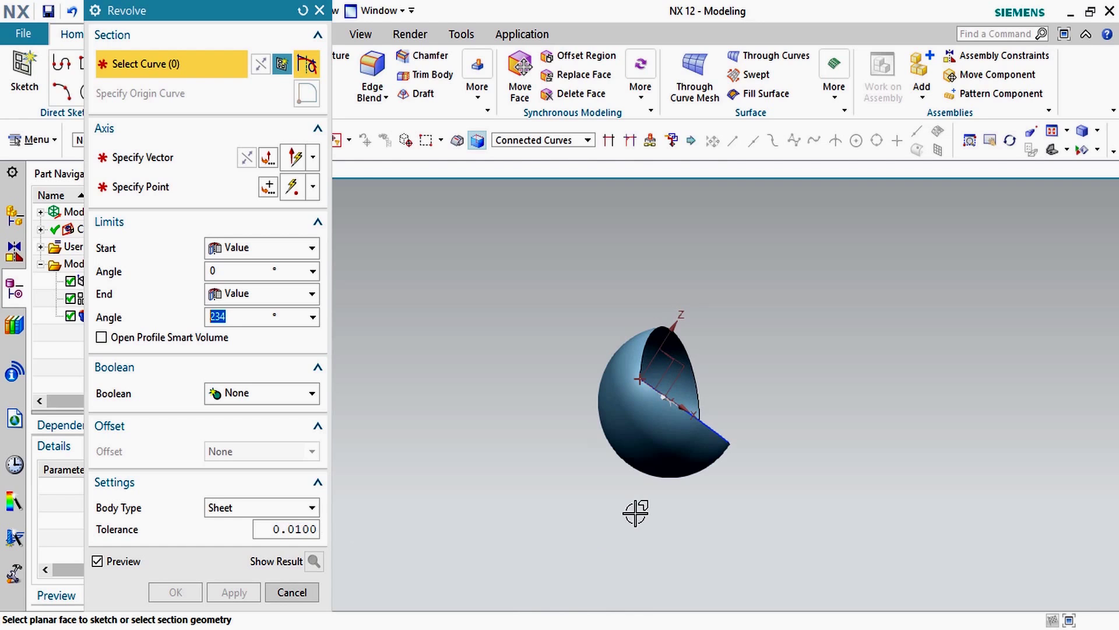
{"action": "middle_click_drag", "start_coordinate": [630, 495], "coordinate": [579, 587]}
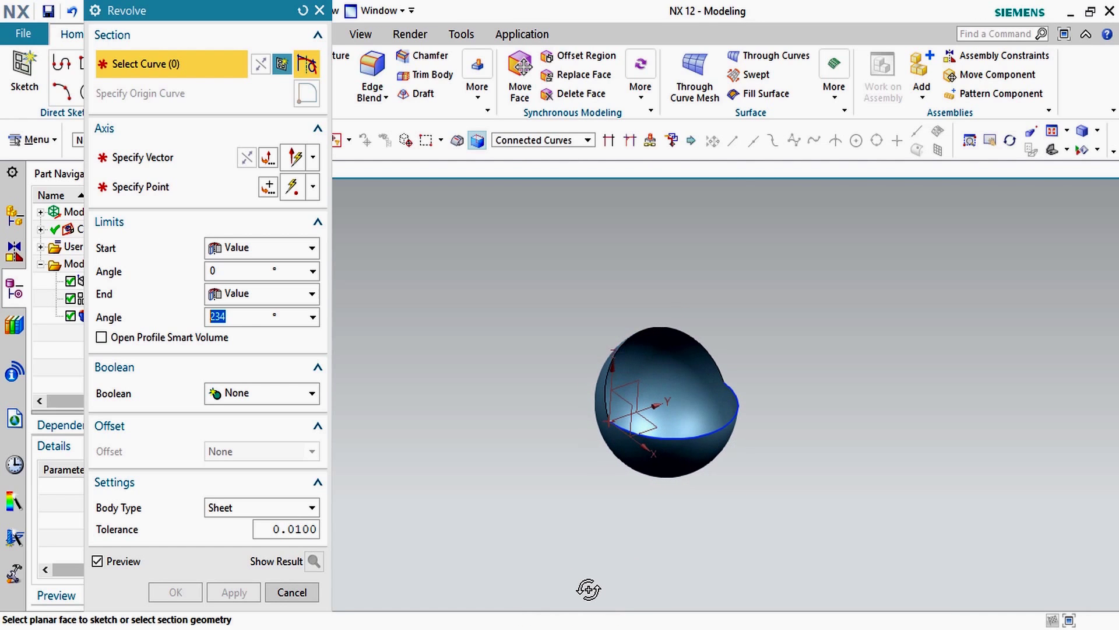
{"action": "left_click", "coordinate": [311, 596]}
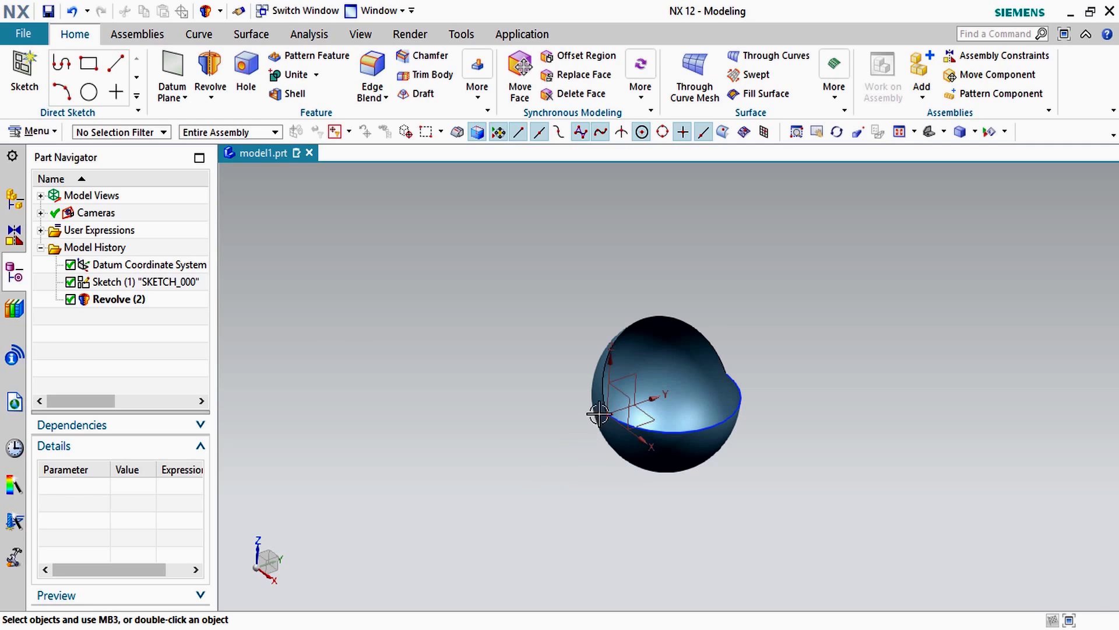
{"action": "left_click", "coordinate": [188, 36]}
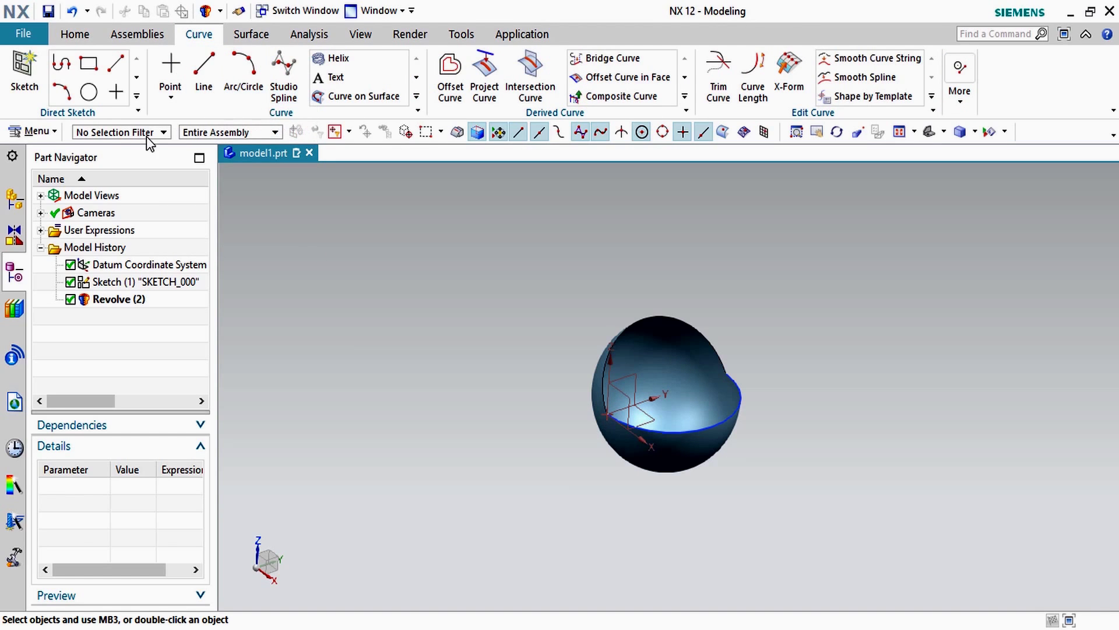
{"action": "left_click", "coordinate": [248, 71]}
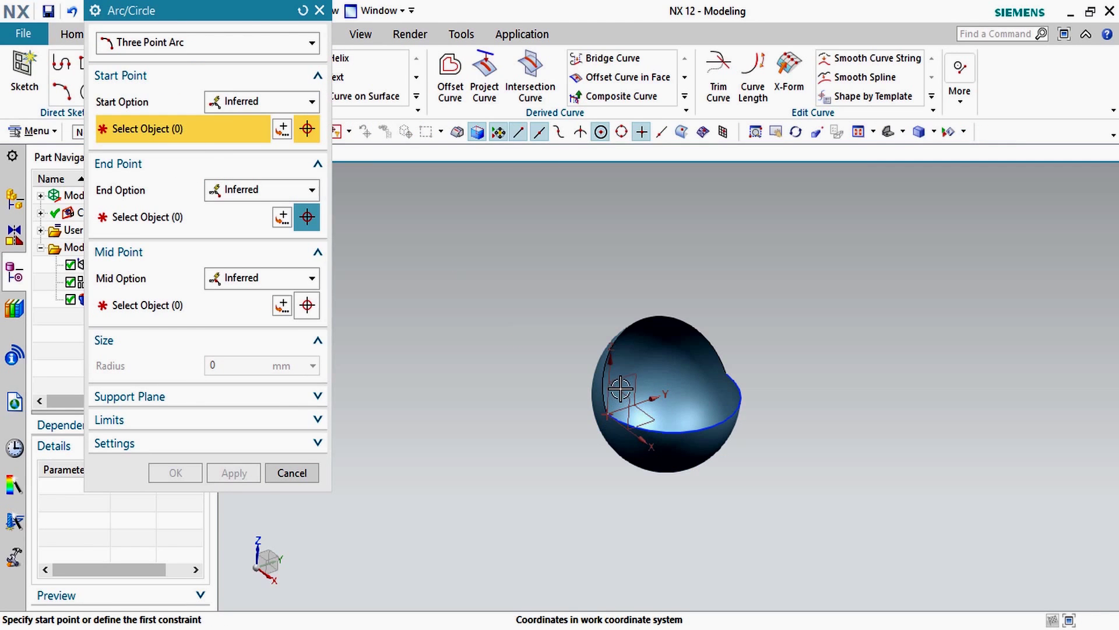
{"action": "left_click", "coordinate": [802, 416]}
{"action": "left_click", "coordinate": [790, 419]}
{"action": "left_click", "coordinate": [890, 405]}
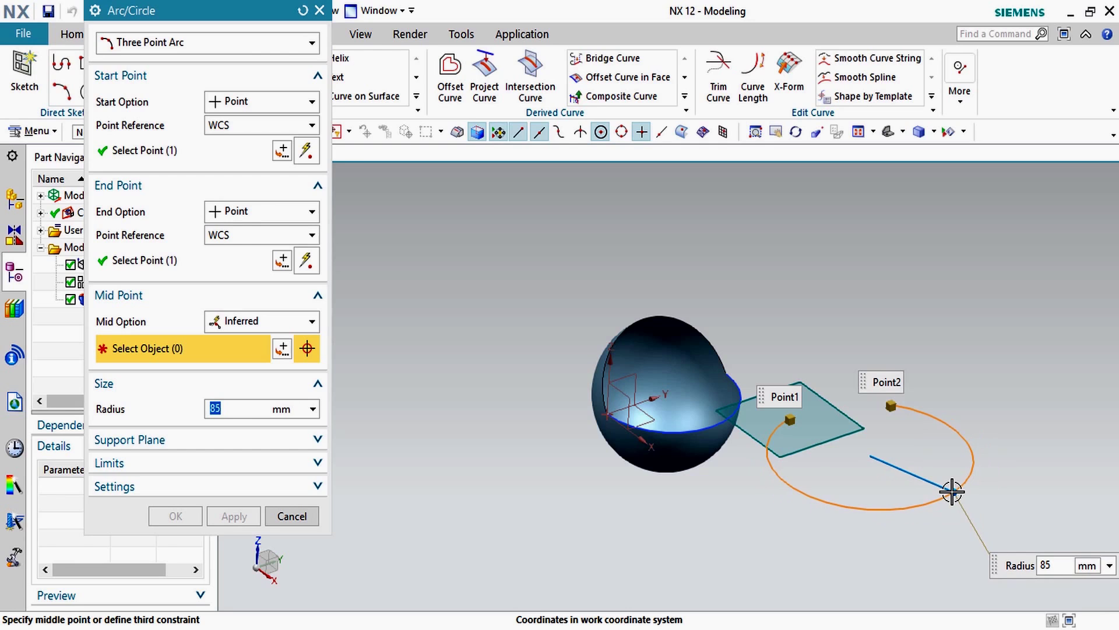
{"action": "left_click", "coordinate": [320, 11]}
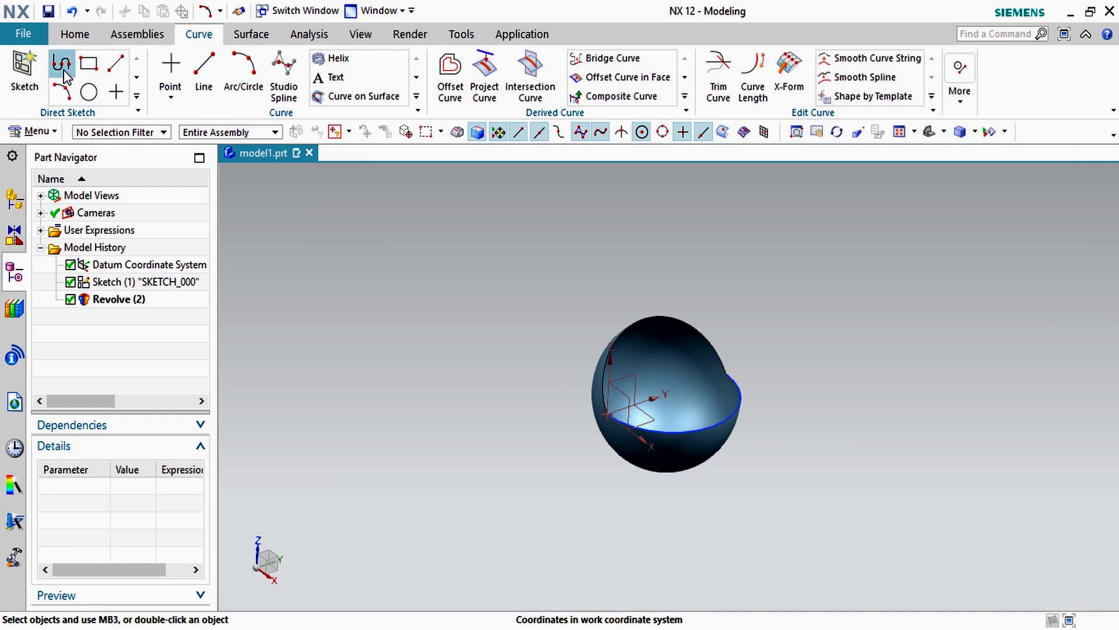
- Sketch an S-shaped degree-3 studio spline through four points on the XY plane beside the revolved surface, and finish the sketch
{"action": "left_click", "coordinate": [137, 97]}
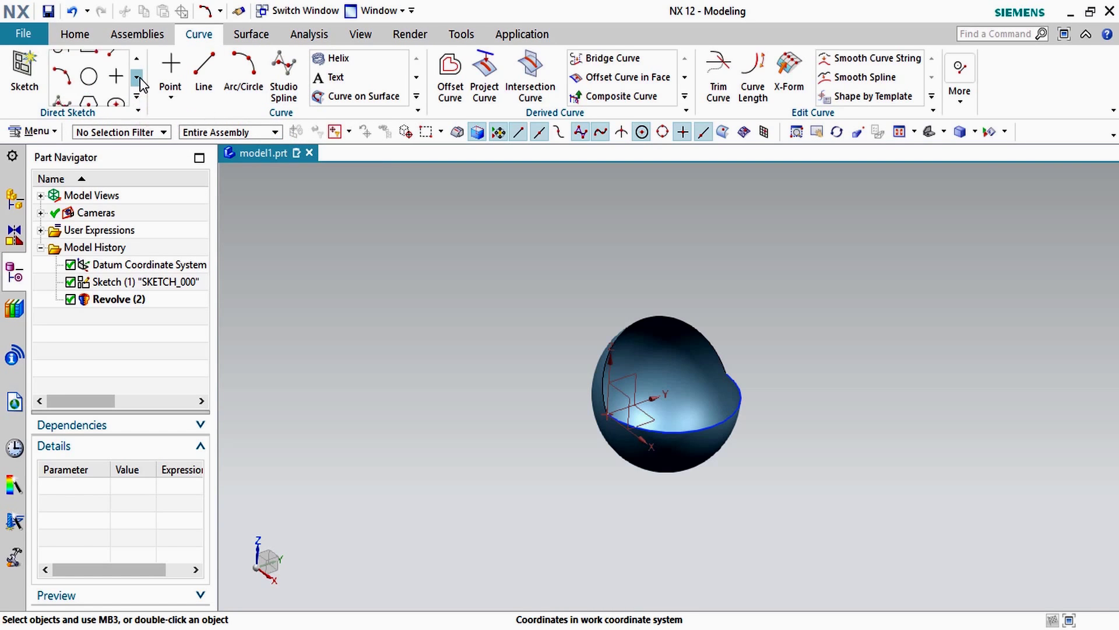
{"action": "left_click", "coordinate": [138, 97]}
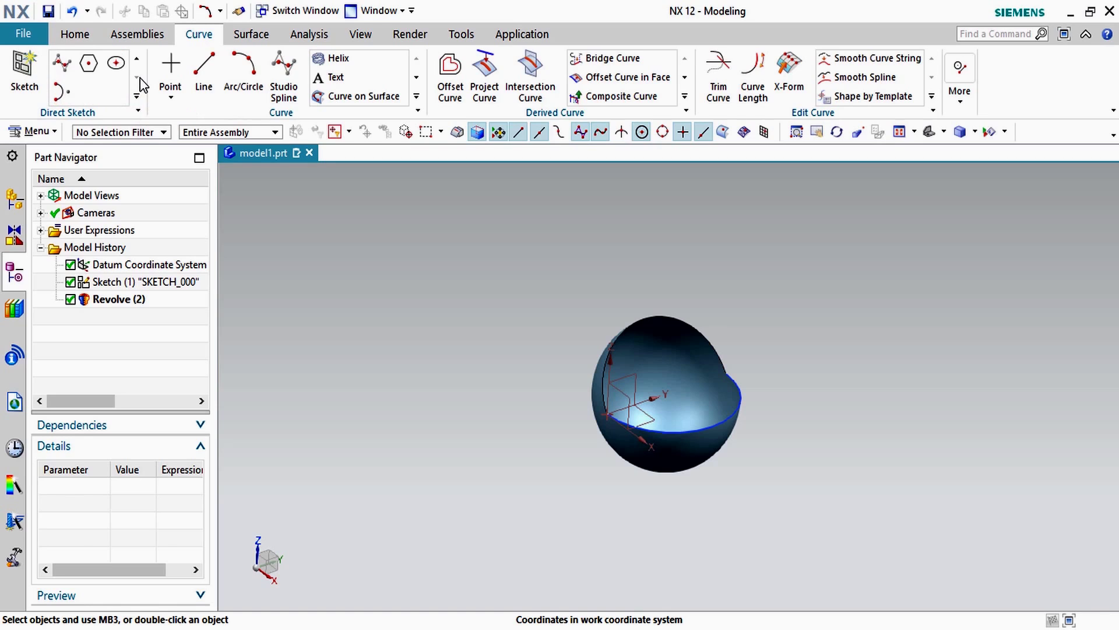
{"action": "left_click", "coordinate": [62, 63]}
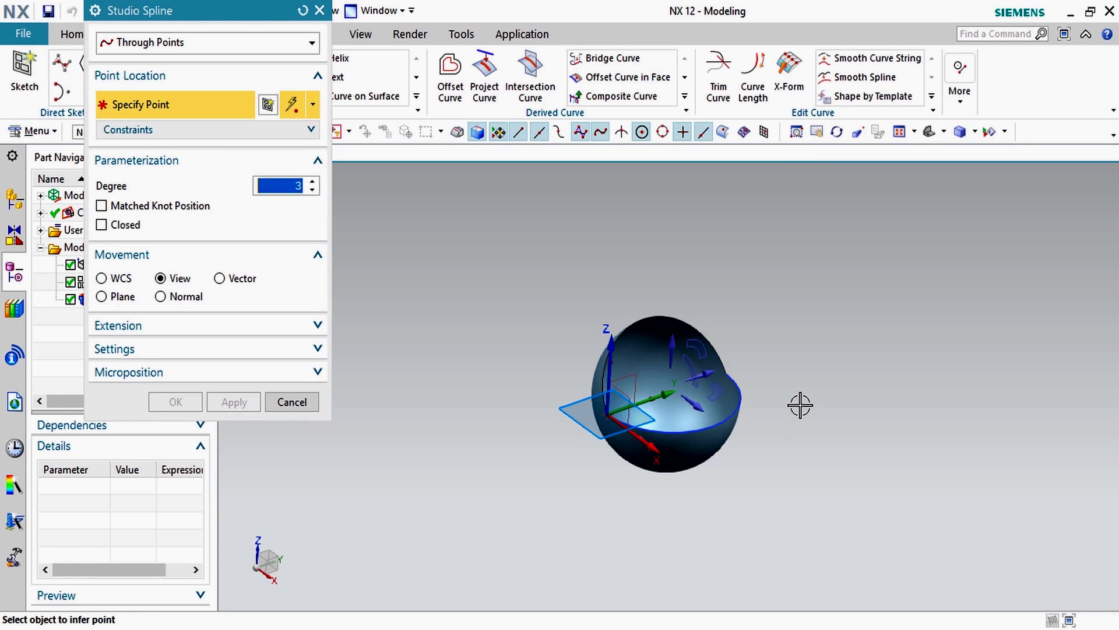
{"action": "left_click", "coordinate": [800, 404]}
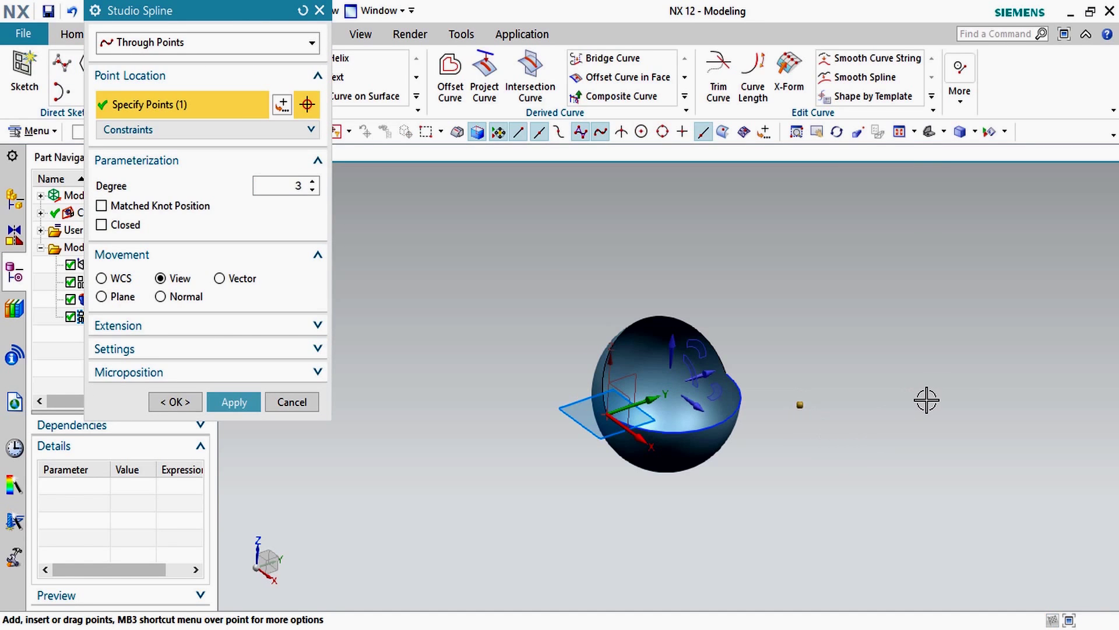
{"action": "left_click", "coordinate": [907, 413]}
{"action": "left_click", "coordinate": [969, 506]}
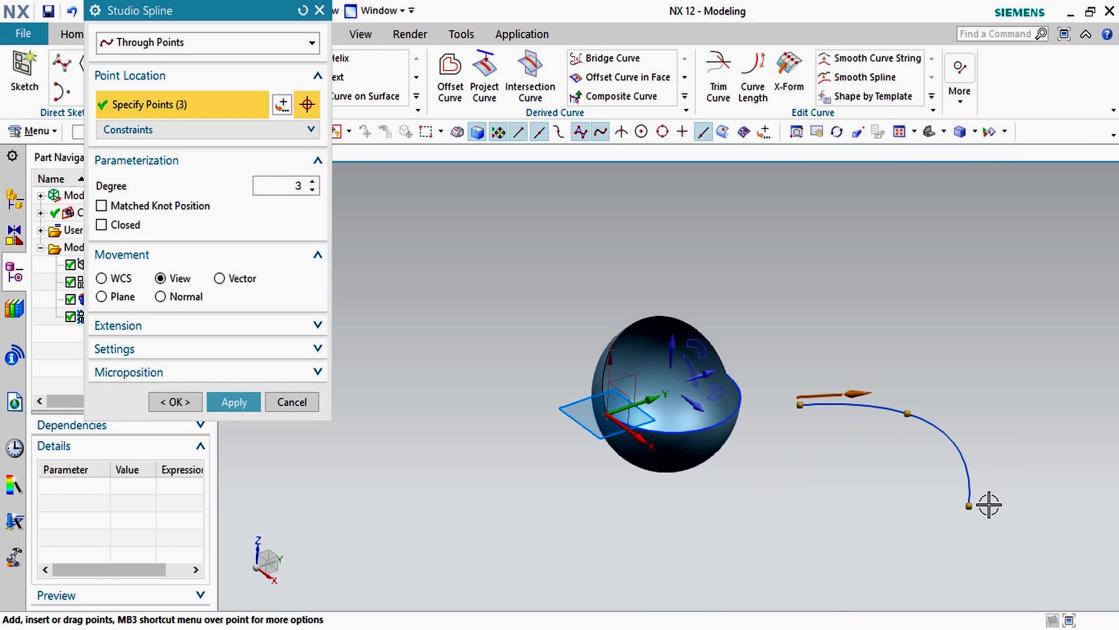
{"action": "left_click", "coordinate": [1068, 540]}
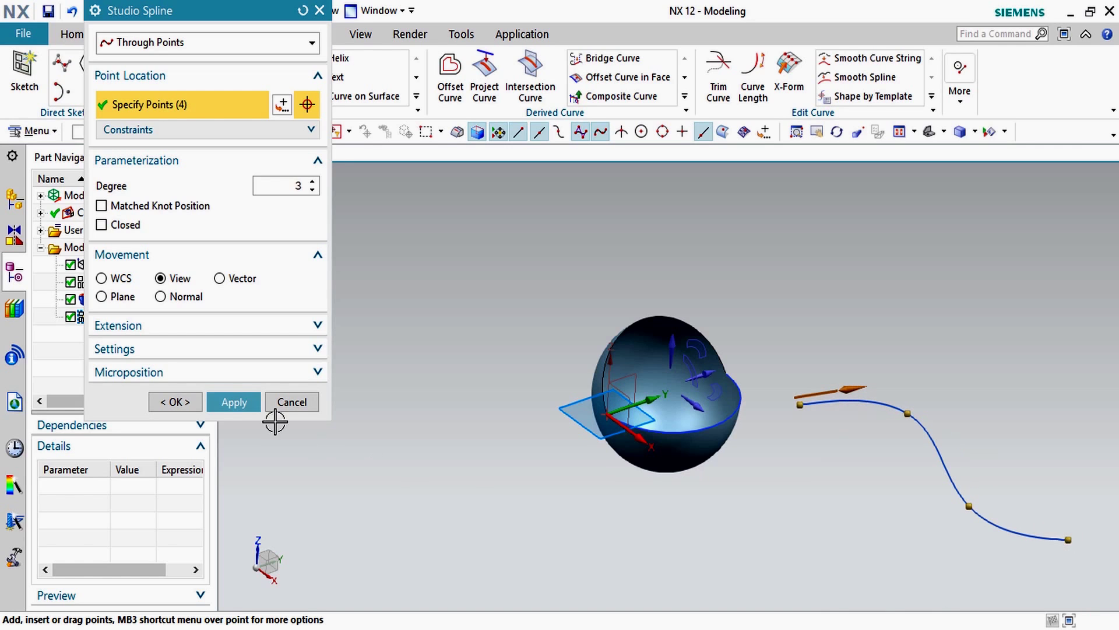
{"action": "left_click", "coordinate": [233, 402]}
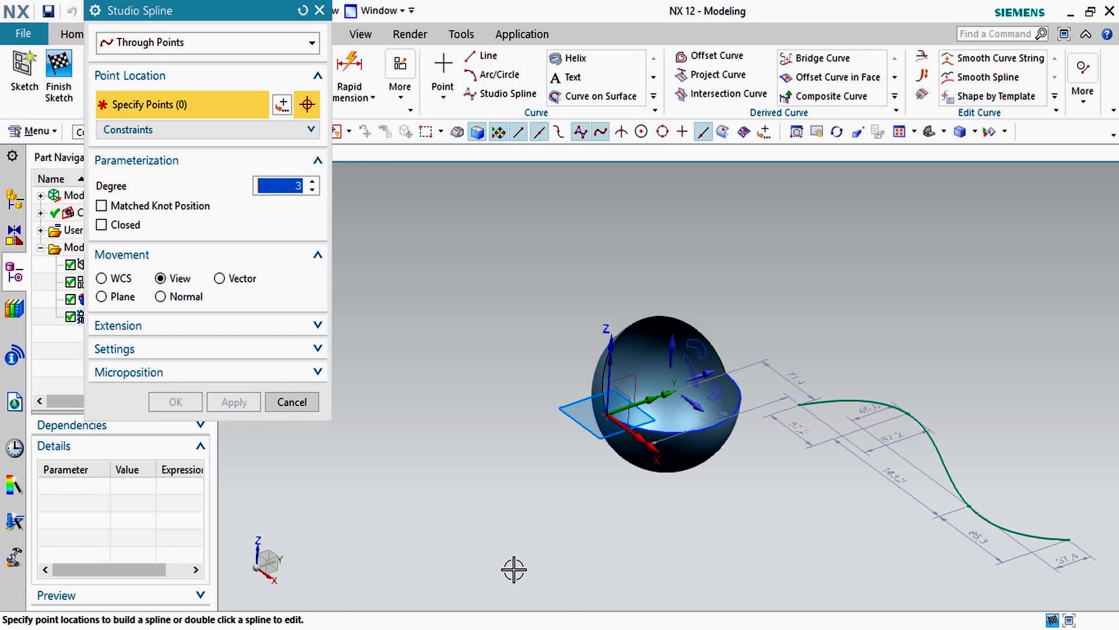
{"action": "left_click", "coordinate": [293, 402]}
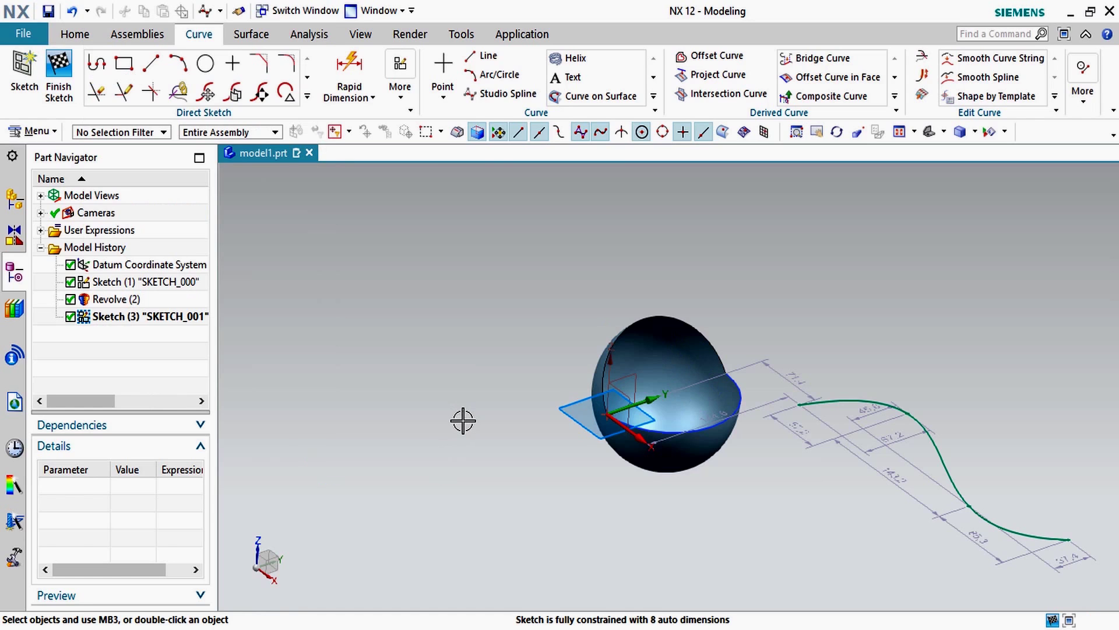
{"action": "mouse_move", "coordinate": [510, 437]}
{"action": "middle_mouse_down"}
{"action": "mouse_move", "coordinate": [569, 413]}
{"action": "mouse_move", "coordinate": [549, 491]}
{"action": "mouse_move", "coordinate": [507, 495]}
{"action": "mouse_move", "coordinate": [530, 520]}
{"action": "middle_mouse_up"}
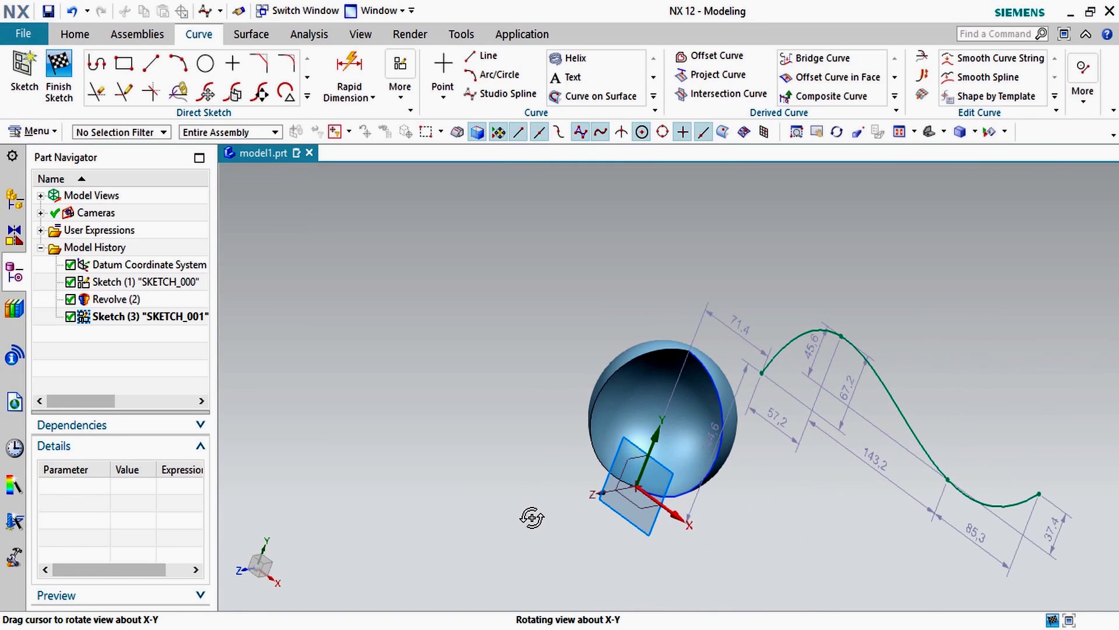
{"action": "left_click", "coordinate": [52, 87]}
- Extrude the spline from 0 to 400 mm as a sheet body
{"action": "left_click", "coordinate": [76, 35]}
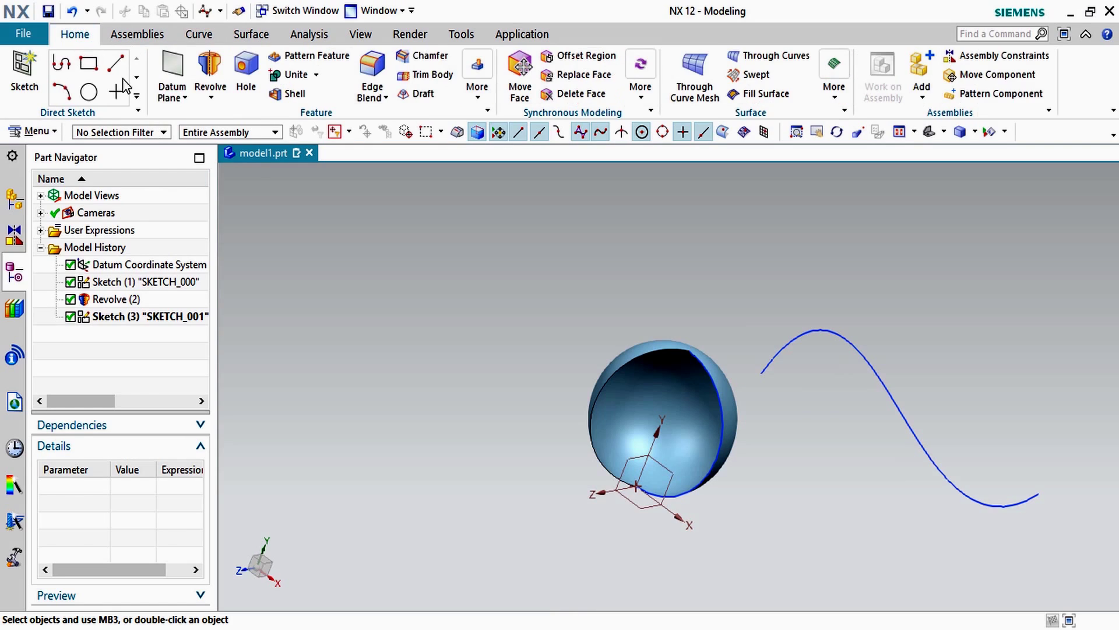
{"action": "left_click", "coordinate": [211, 97]}
{"action": "left_click", "coordinate": [230, 117]}
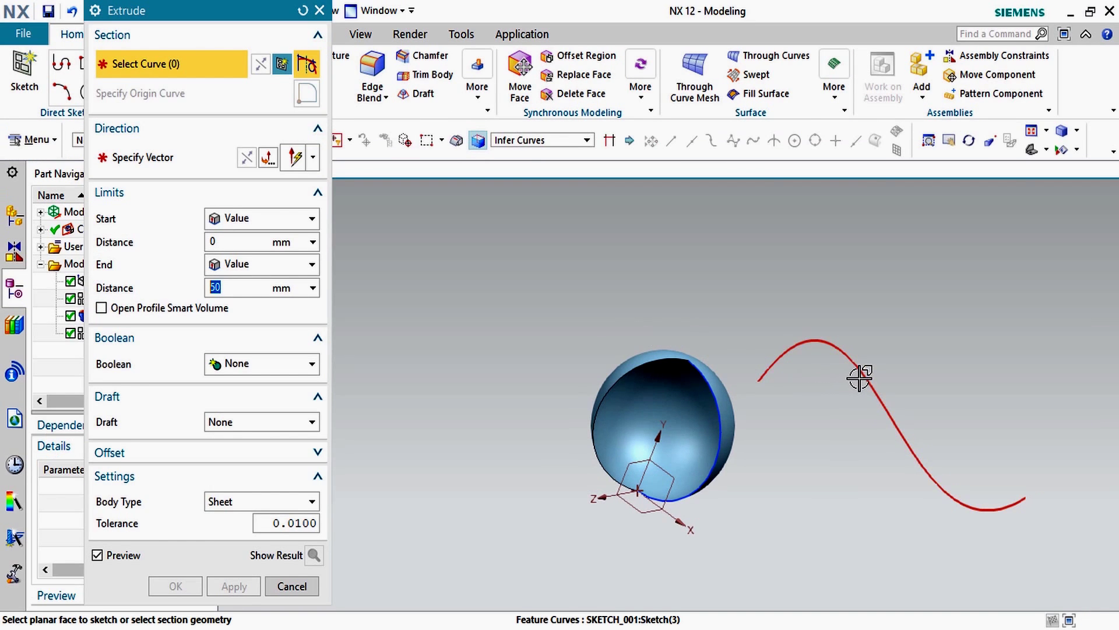
{"action": "left_click", "coordinate": [858, 375]}
{"action": "left_click_drag", "start_coordinate": [845, 436], "coordinate": [595, 497]}
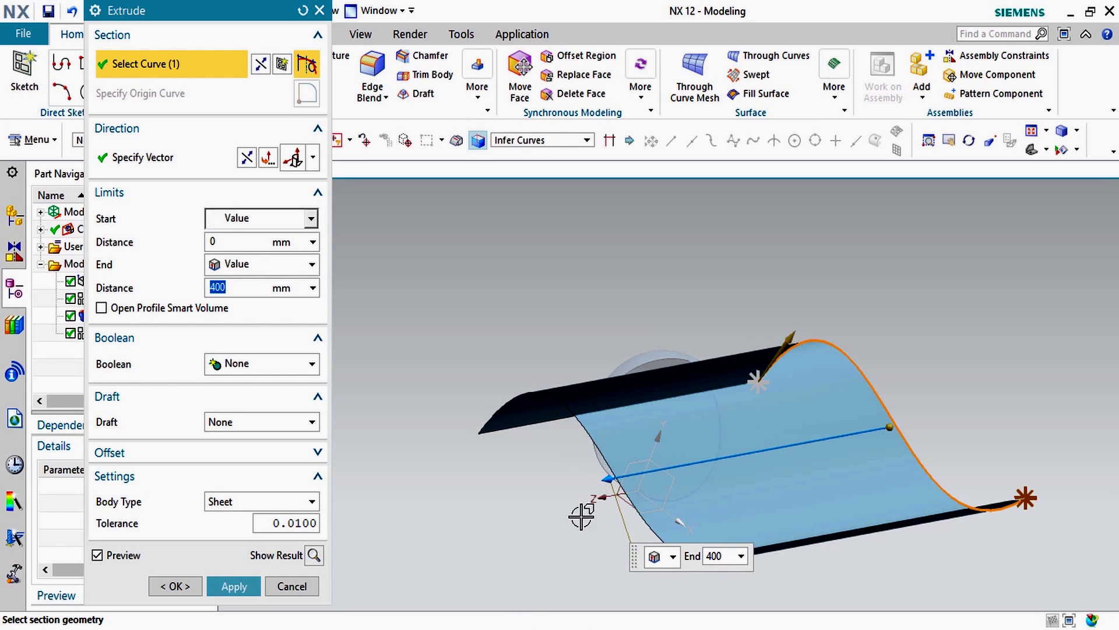
{"action": "left_click", "coordinate": [234, 586]}
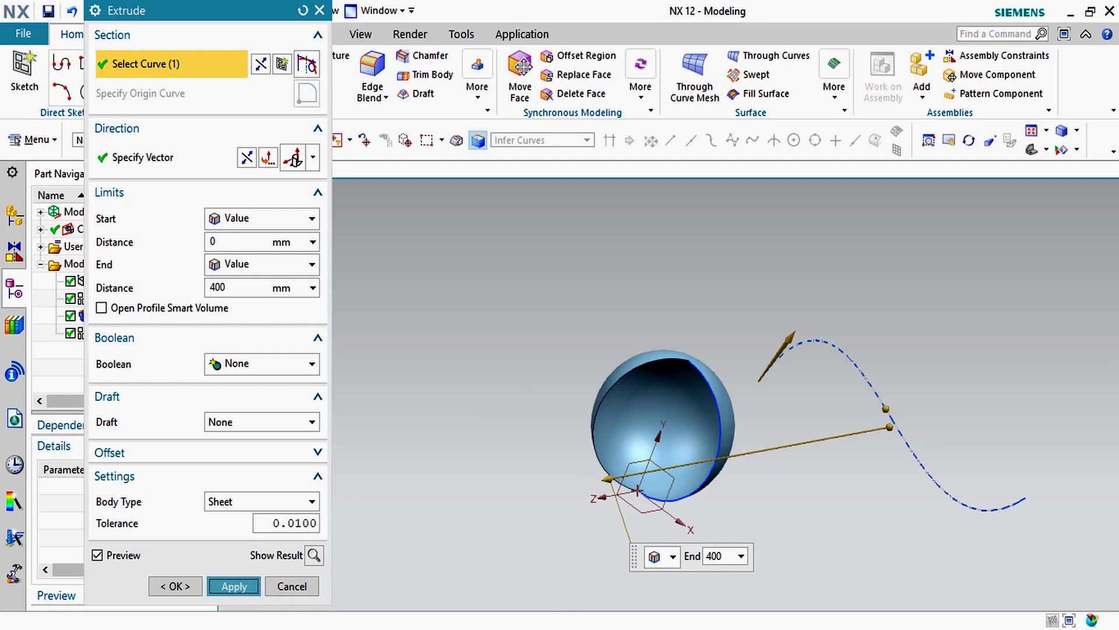
{"action": "middle_click_drag", "start_coordinate": [512, 479], "coordinate": [545, 508]}
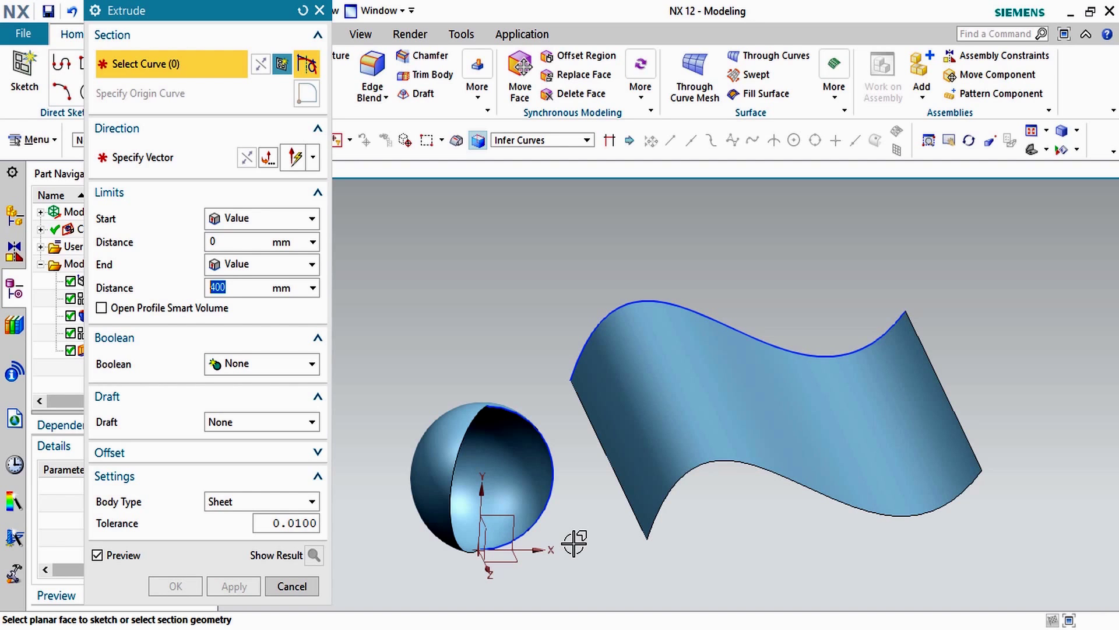
{"action": "left_click", "coordinate": [292, 586]}
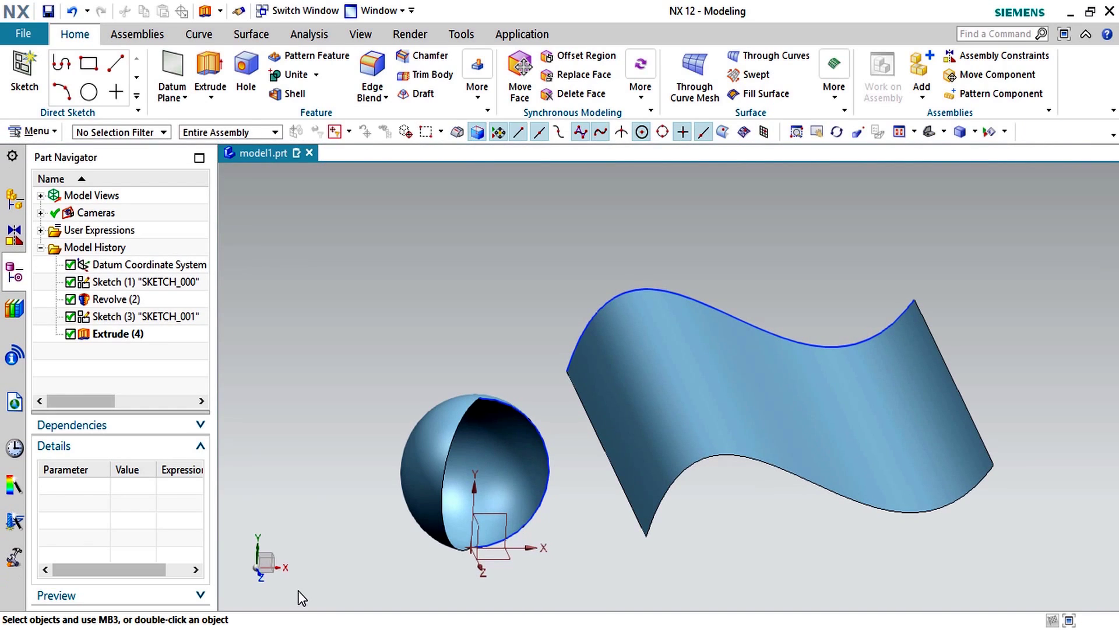